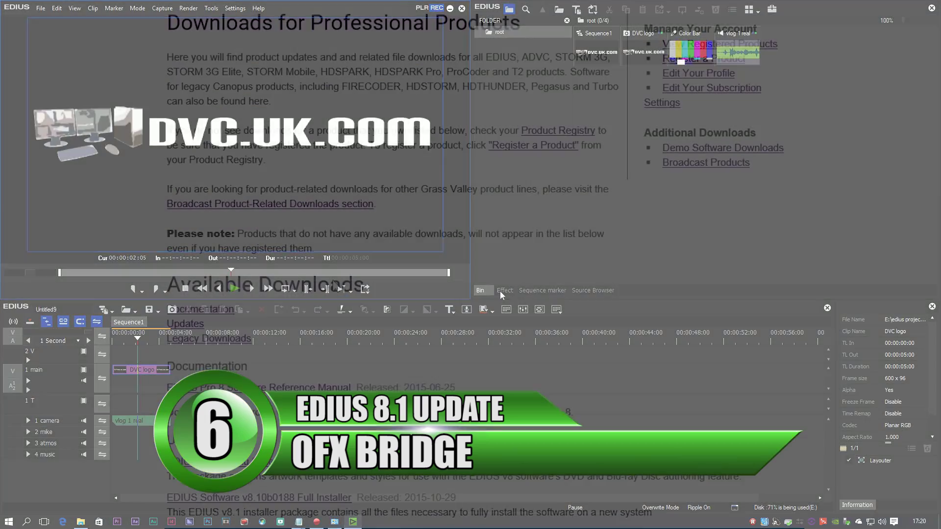
- Scroll the Grass Valley Available Downloads list down to the Updates section
{"action": "scroll", "coordinate": [335, 285], "scroll_direction": "down", "scroll_amount": 5}
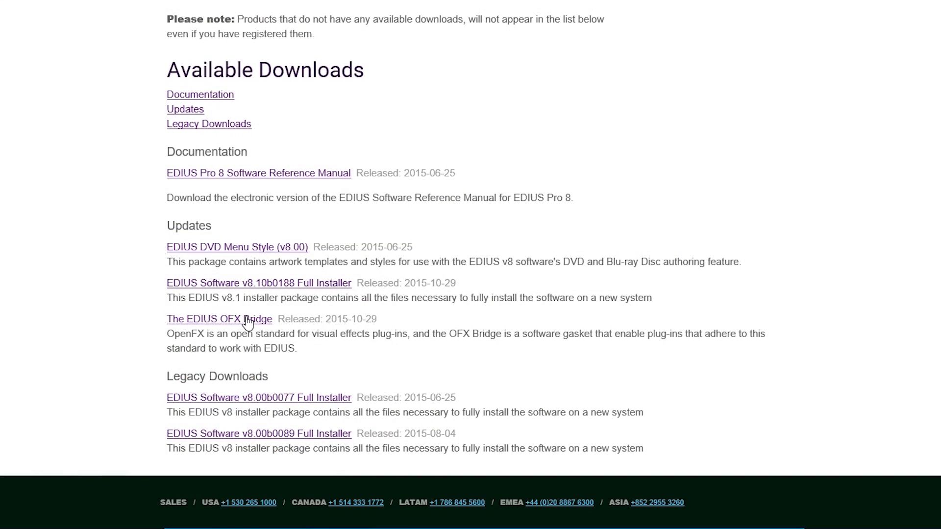
- Go to The EDIUS OFX Bridge download page and scroll down to its DOWNLOAD button
{"action": "left_click", "coordinate": [247, 321]}
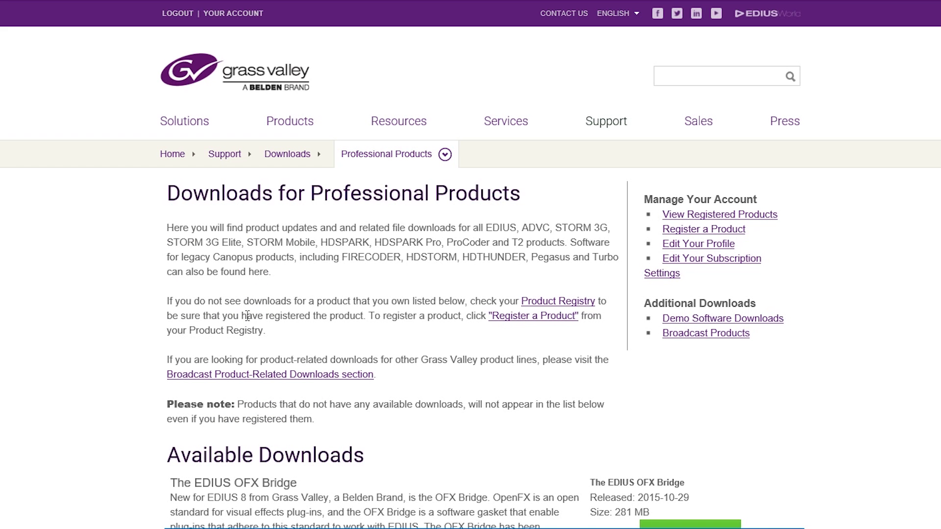
{"action": "scroll", "coordinate": [391, 314], "scroll_direction": "down", "scroll_amount": 4}
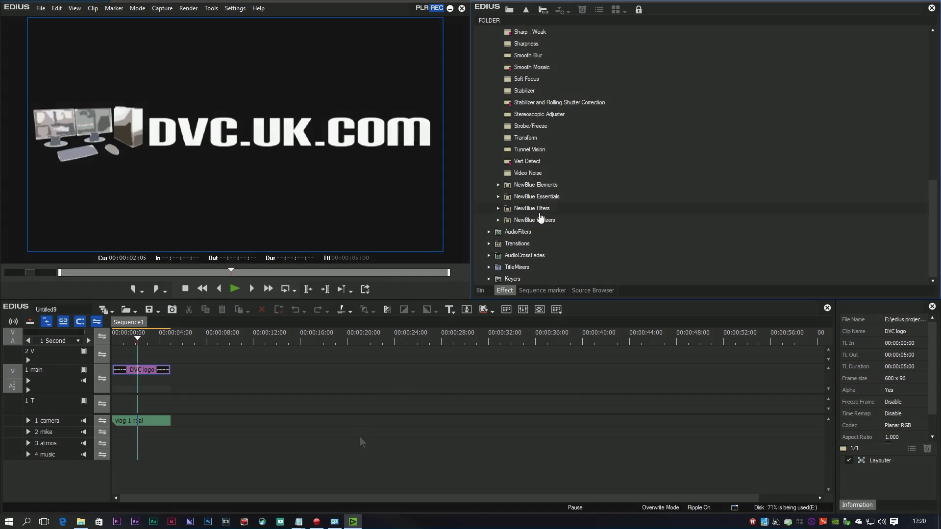
- Expand NewBlue Essentials and NewBlue Elements in the Effect palette, selecting OFX Bridge - Effects
{"action": "left_click", "coordinate": [498, 197]}
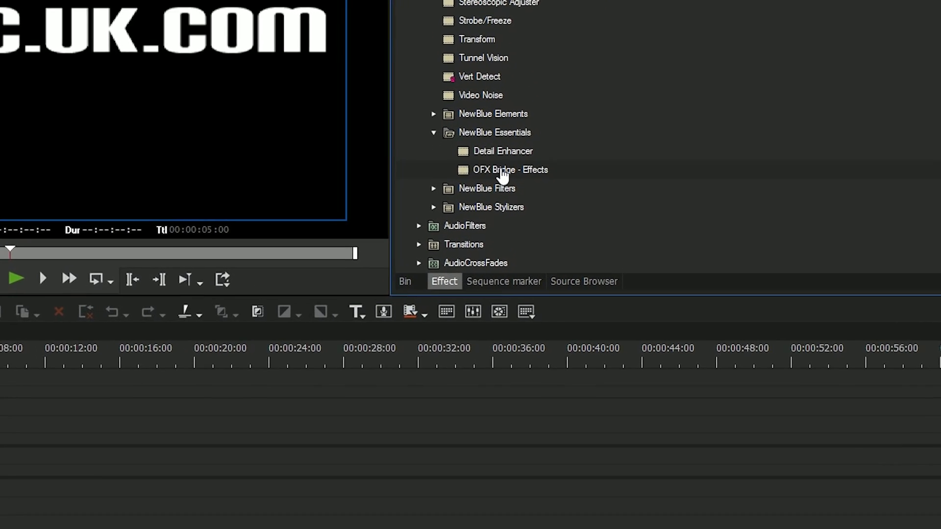
{"action": "left_click", "coordinate": [501, 170]}
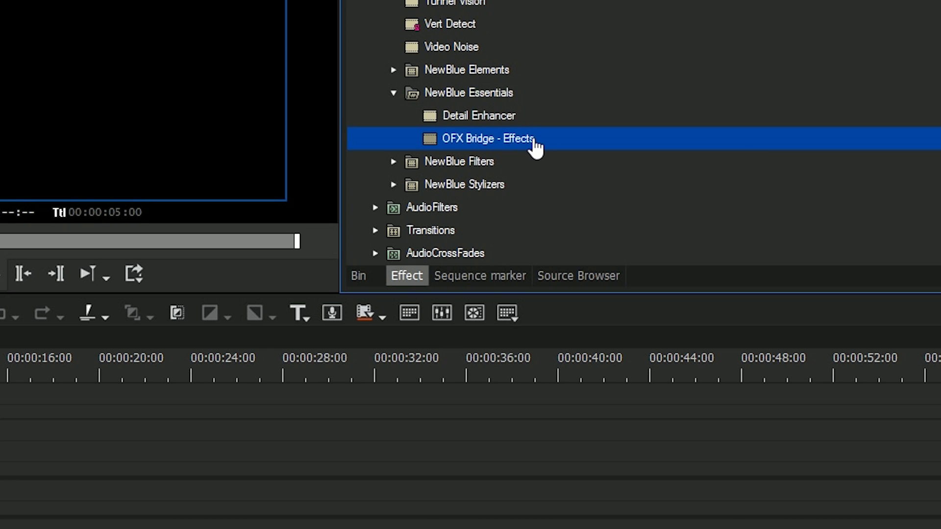
{"action": "mouse_move", "coordinate": [517, 144]}
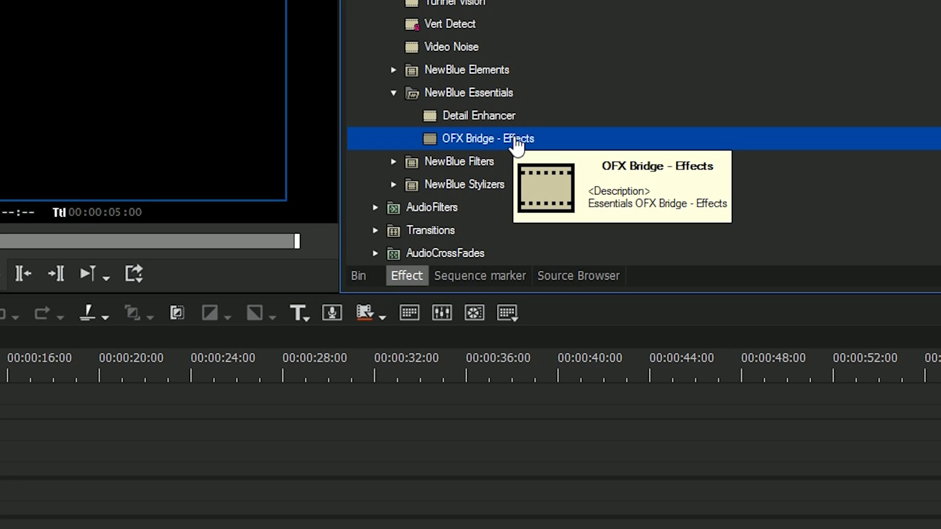
{"action": "left_click", "coordinate": [393, 70]}
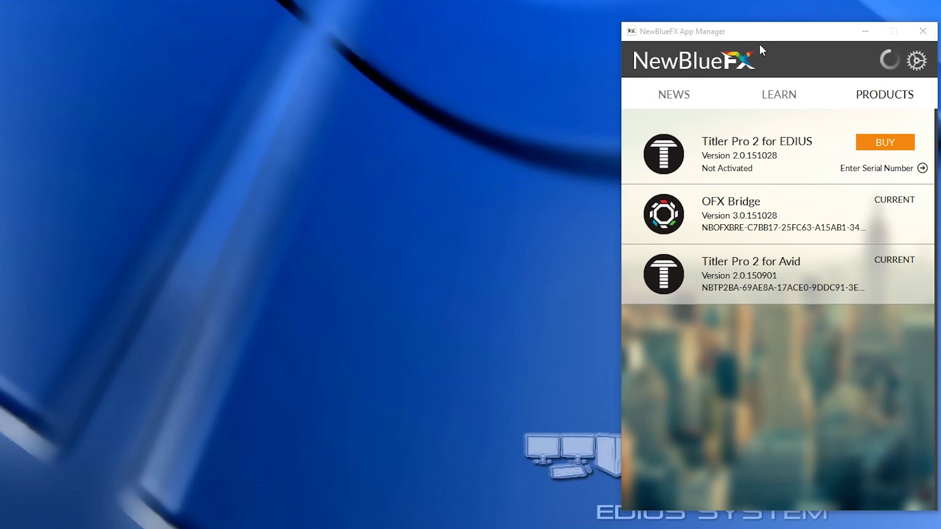
- Reposition the NewBlueFX App Manager window and check its settings menu
{"action": "left_click_drag", "start_coordinate": [755, 39], "coordinate": [536, 22]}
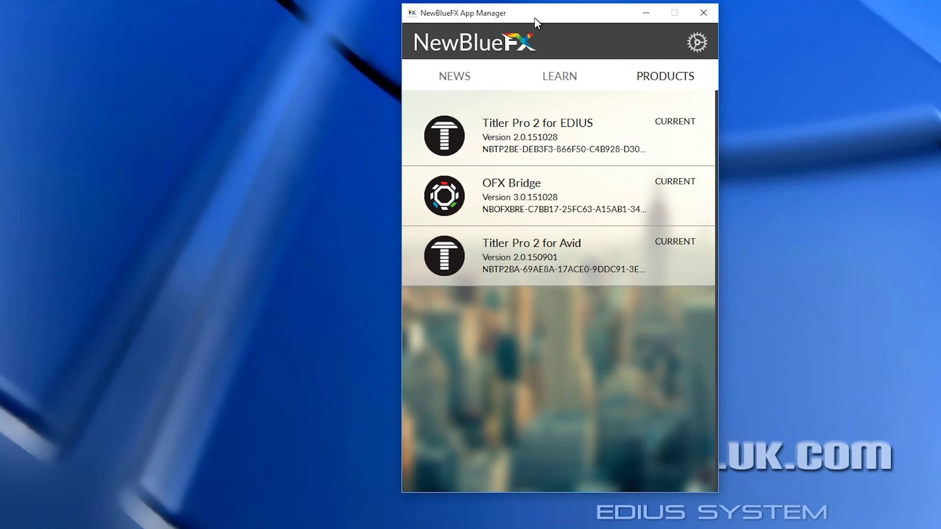
{"action": "left_click", "coordinate": [697, 42]}
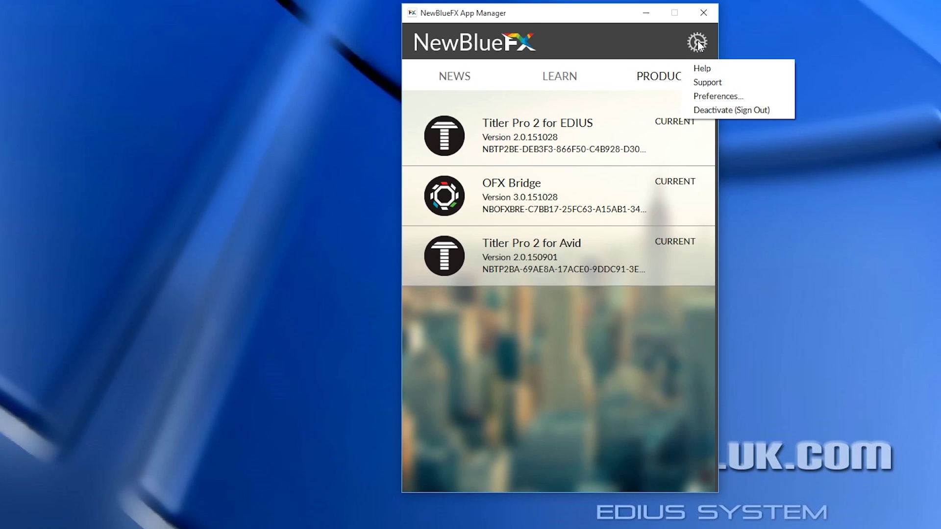
{"action": "left_click", "coordinate": [607, 20]}
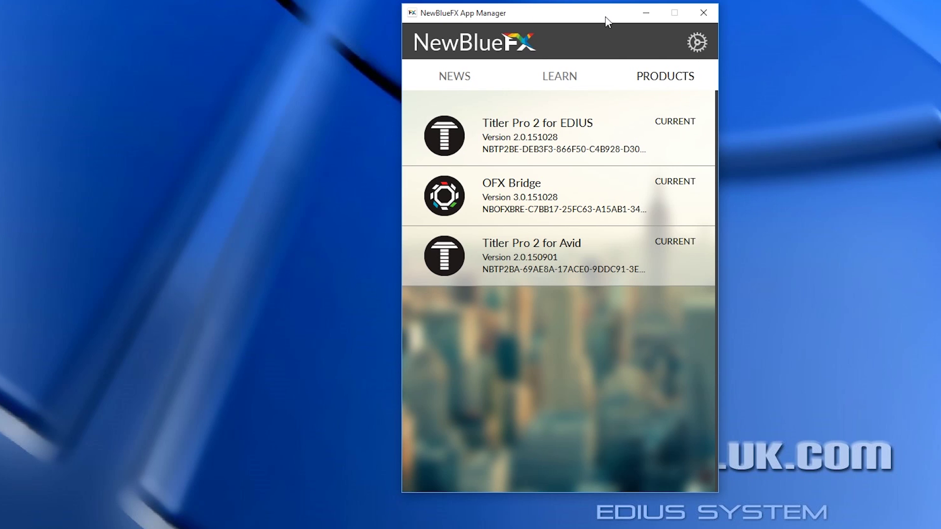
{"action": "left_click_drag", "start_coordinate": [607, 21], "coordinate": [697, 0]}
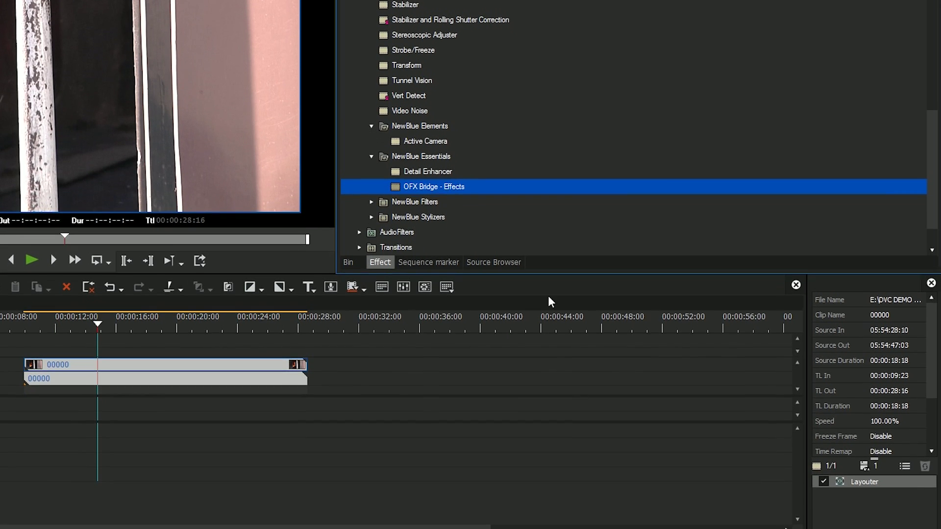
- Apply OFX Bridge - Effects to the Sequence2 timeline clip
{"action": "left_click_drag", "start_coordinate": [394, 185], "coordinate": [186, 349]}
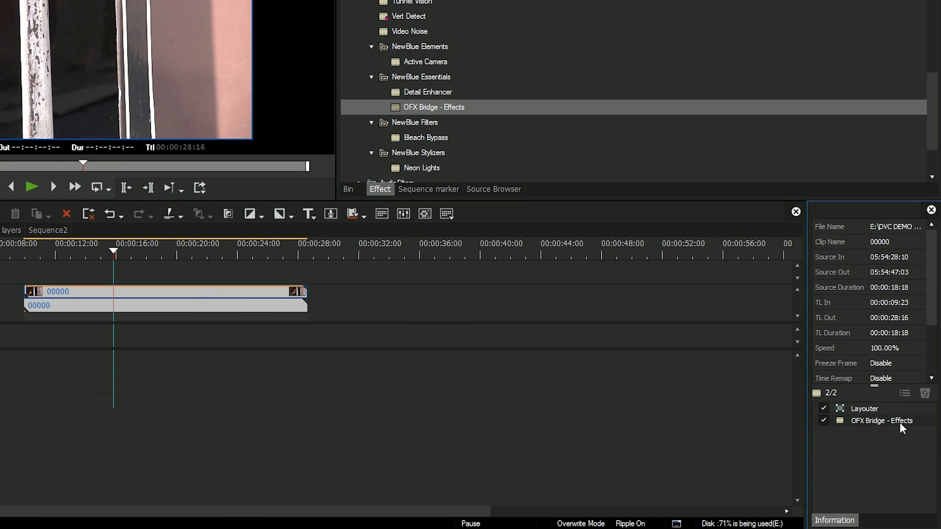
- Open the clip's OFX Bridge settings, shift the window left, and expand Sapphire Blur+Sharpen
{"action": "double_click", "coordinate": [899, 421]}
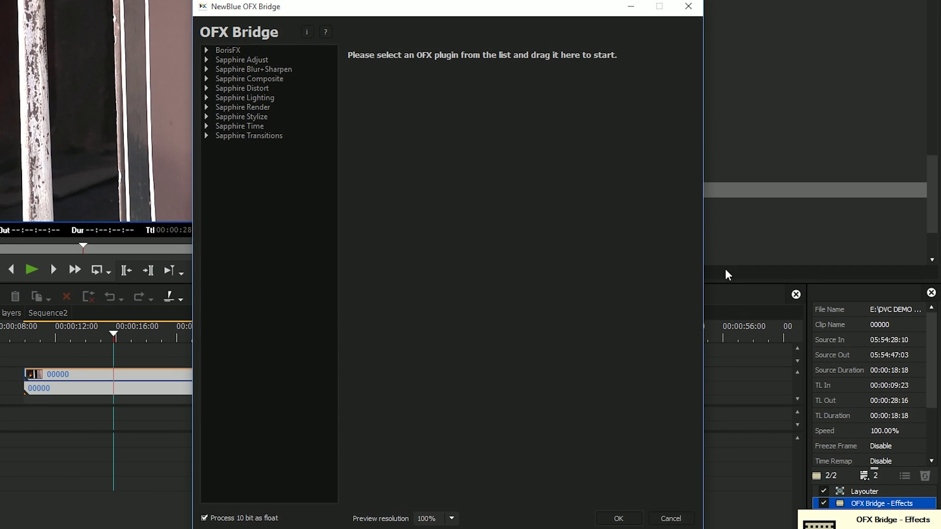
{"action": "left_click_drag", "start_coordinate": [341, 12], "coordinate": [306, 13]}
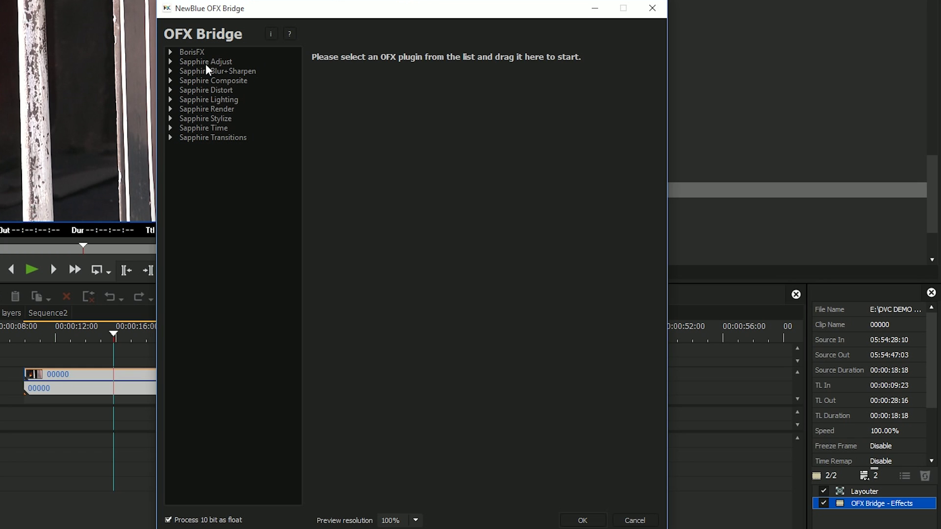
{"action": "left_click", "coordinate": [172, 70]}
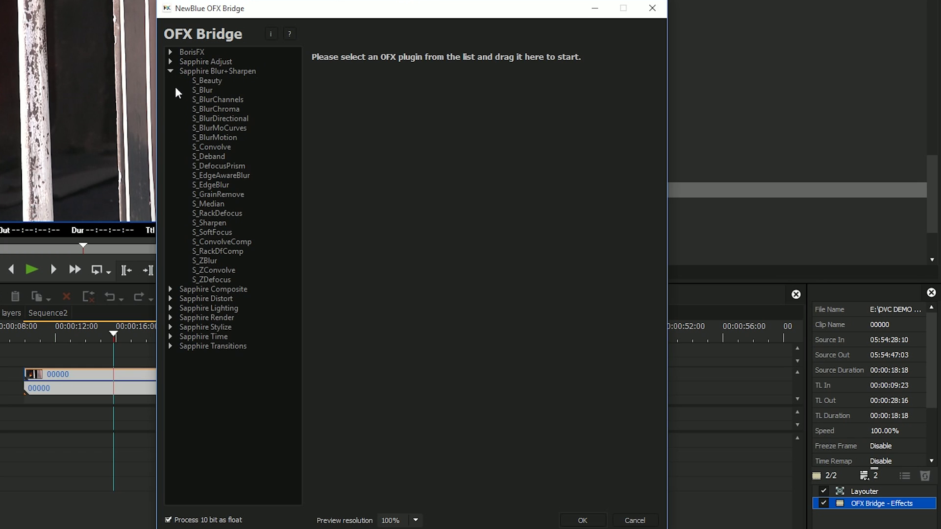
- Load Sapphire Lighting's S_Rays into the OFX Bridge effect
{"action": "left_click", "coordinate": [170, 308]}
{"action": "scroll", "coordinate": [199, 441], "scroll_direction": "down", "scroll_amount": 1}
{"action": "left_click_drag", "start_coordinate": [201, 468], "coordinate": [451, 424]}
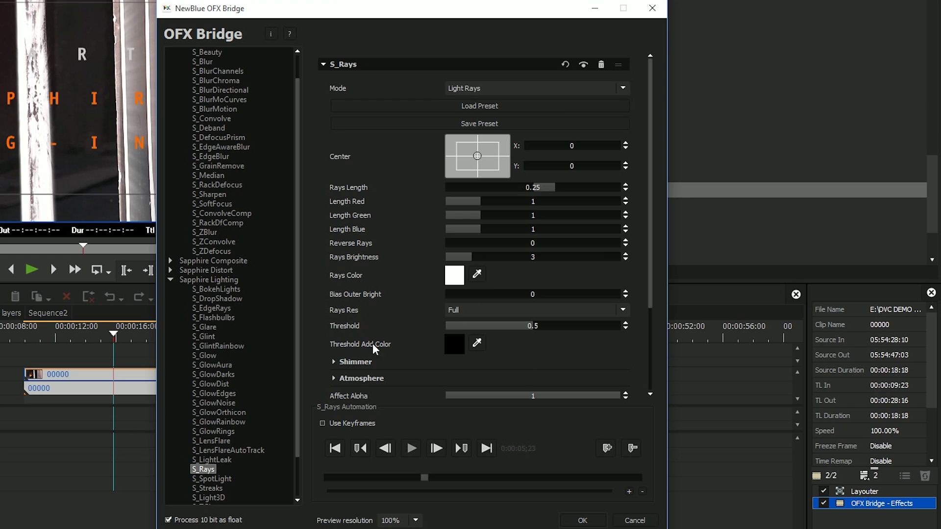
- Move the OFX Bridge window right and enlarge it to show more parameters
{"action": "left_click_drag", "start_coordinate": [314, 8], "coordinate": [429, 10]}
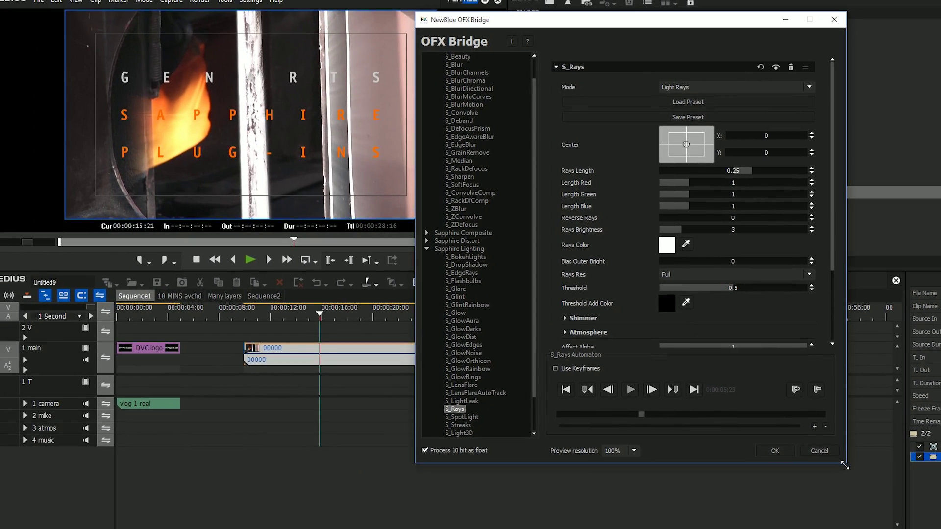
{"action": "left_click_drag", "start_coordinate": [753, 507], "coordinate": [776, 511]}
{"action": "left_click_drag", "start_coordinate": [858, 476], "coordinate": [929, 506]}
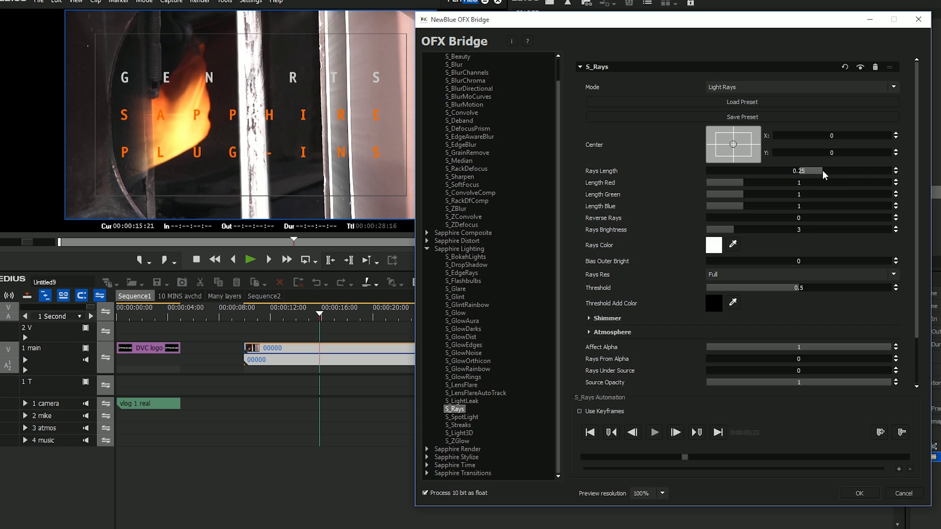
- Set S_Rays Rays Length 0.453, Length Red 1.807, Length Blue 1.121, Threshold 0.541, Center moved left
{"action": "left_click_drag", "start_coordinate": [822, 169], "coordinate": [851, 172]}
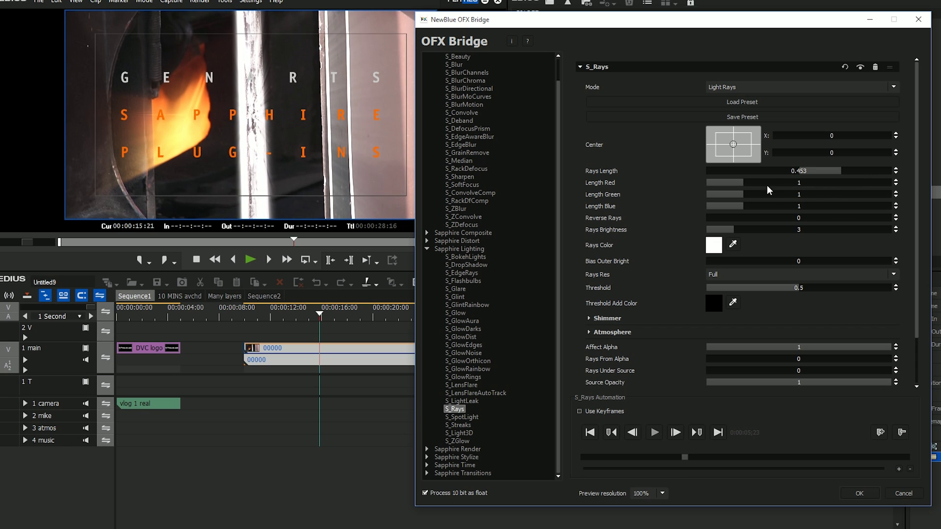
{"action": "left_click_drag", "start_coordinate": [761, 183], "coordinate": [813, 184]}
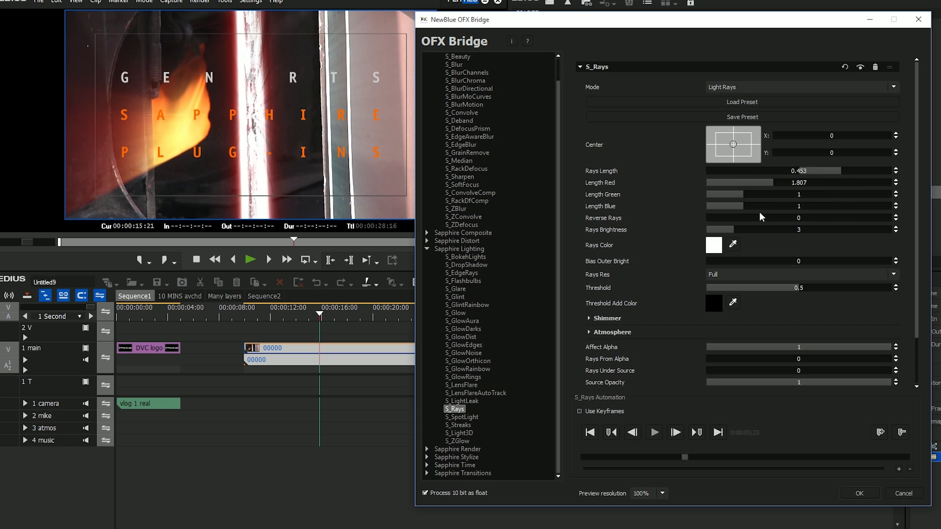
{"action": "left_click_drag", "start_coordinate": [740, 207], "coordinate": [749, 206]}
{"action": "mouse_move", "coordinate": [734, 145]}
{"action": "left_mouse_down"}
{"action": "mouse_move", "coordinate": [696, 148]}
{"action": "mouse_move", "coordinate": [725, 143]}
{"action": "left_mouse_up"}
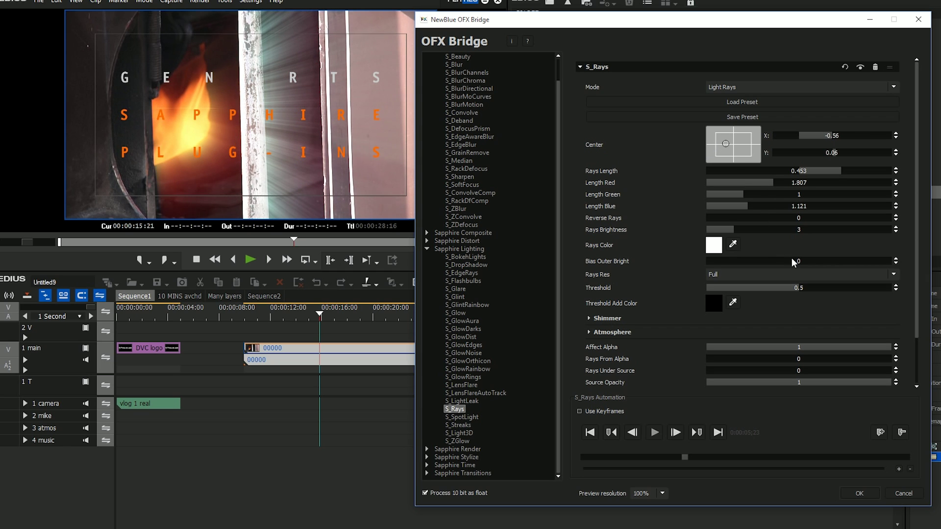
{"action": "left_click", "coordinate": [710, 360]}
{"action": "left_click", "coordinate": [806, 287]}
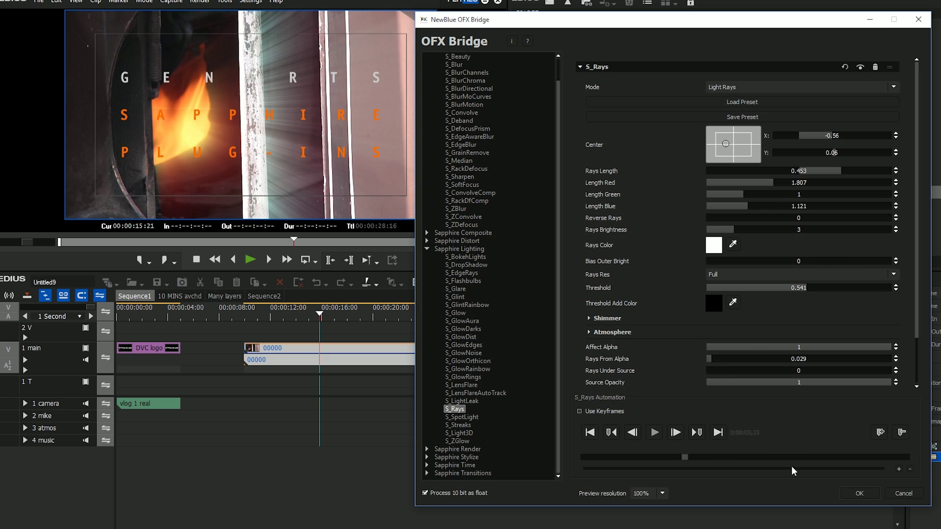
{"action": "left_click_drag", "start_coordinate": [276, 314], "coordinate": [318, 343]}
- Enable S_Rays keyframing and key new Center positions at later times, including 0:00:12;10 and 0:00:15;14
{"action": "left_click", "coordinate": [250, 259]}
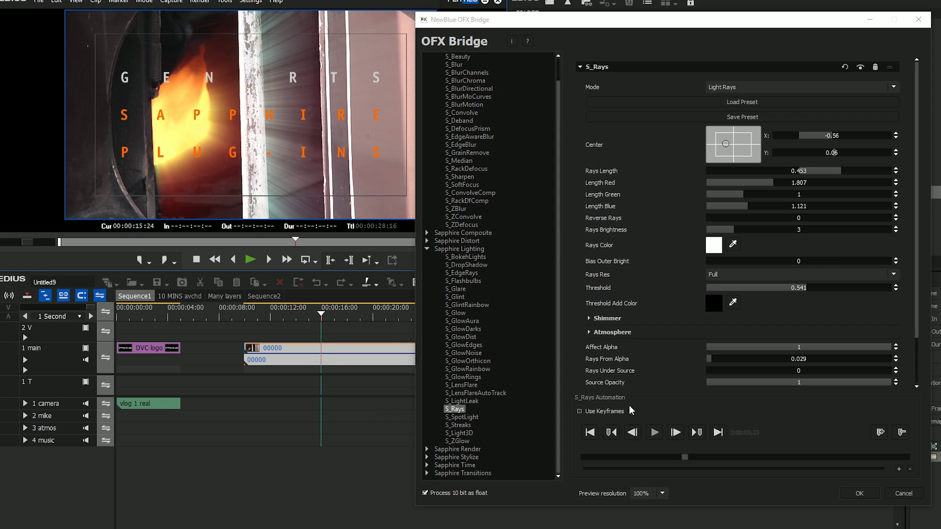
{"action": "left_click", "coordinate": [580, 411]}
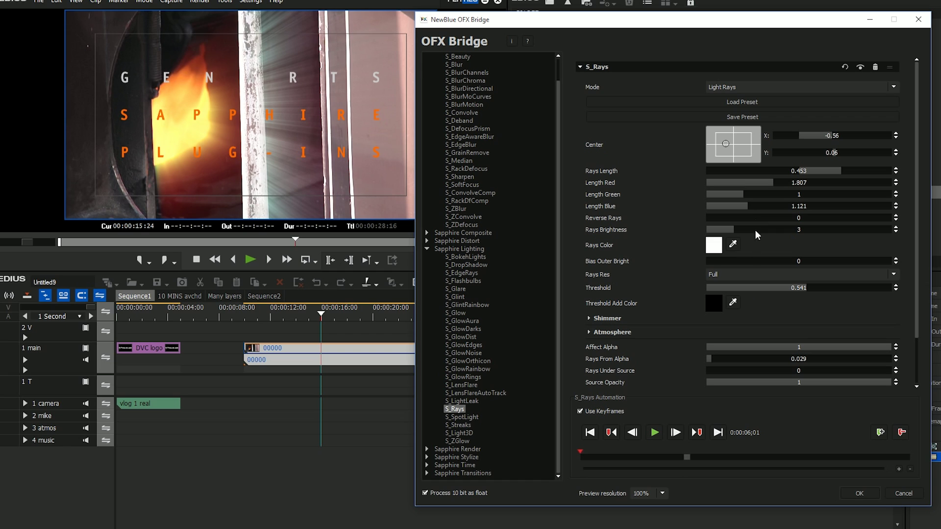
{"action": "left_click_drag", "start_coordinate": [684, 458], "coordinate": [705, 457]}
{"action": "left_click_drag", "start_coordinate": [726, 144], "coordinate": [752, 134]}
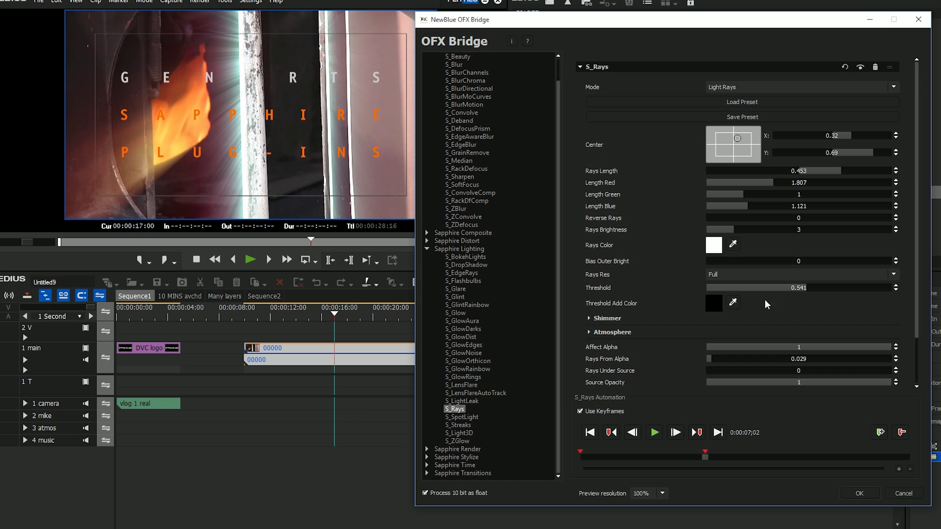
{"action": "left_click_drag", "start_coordinate": [706, 458], "coordinate": [799, 457]}
{"action": "left_click_drag", "start_coordinate": [738, 138], "coordinate": [711, 157]}
{"action": "left_click_drag", "start_coordinate": [799, 456], "coordinate": [856, 458]}
{"action": "left_click_drag", "start_coordinate": [726, 152], "coordinate": [722, 125]}
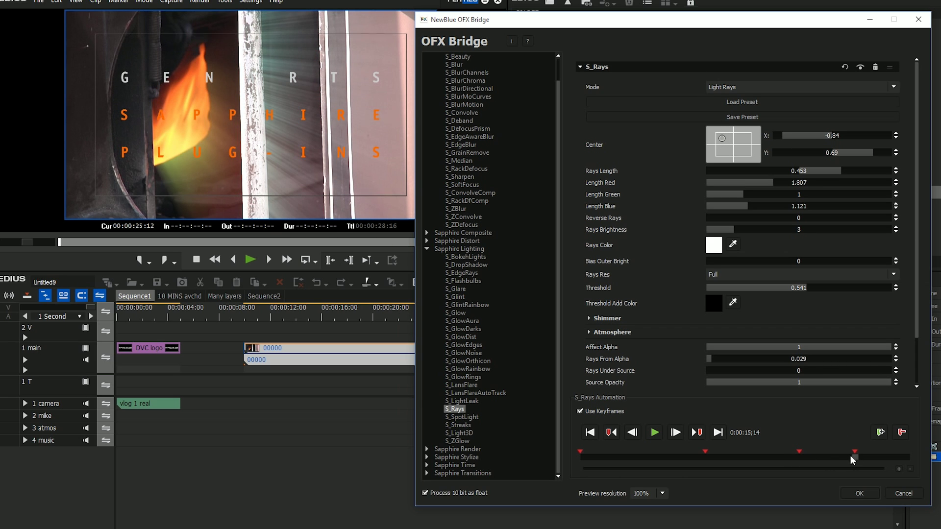
{"action": "left_click_drag", "start_coordinate": [852, 457], "coordinate": [873, 430]}
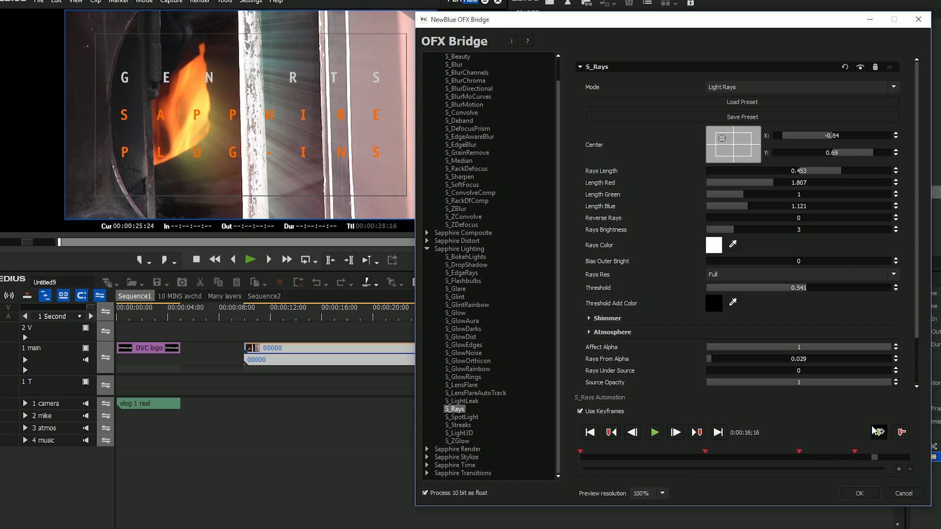
- Close the OFX Bridge and play the sequence from 00:00:10:17 to check the rays
{"action": "left_click", "coordinate": [871, 495]}
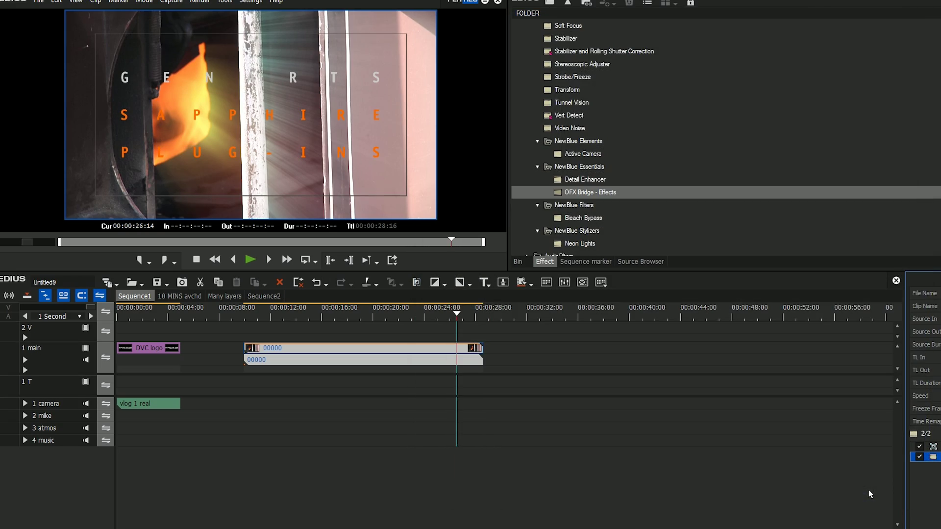
{"action": "left_click", "coordinate": [253, 314]}
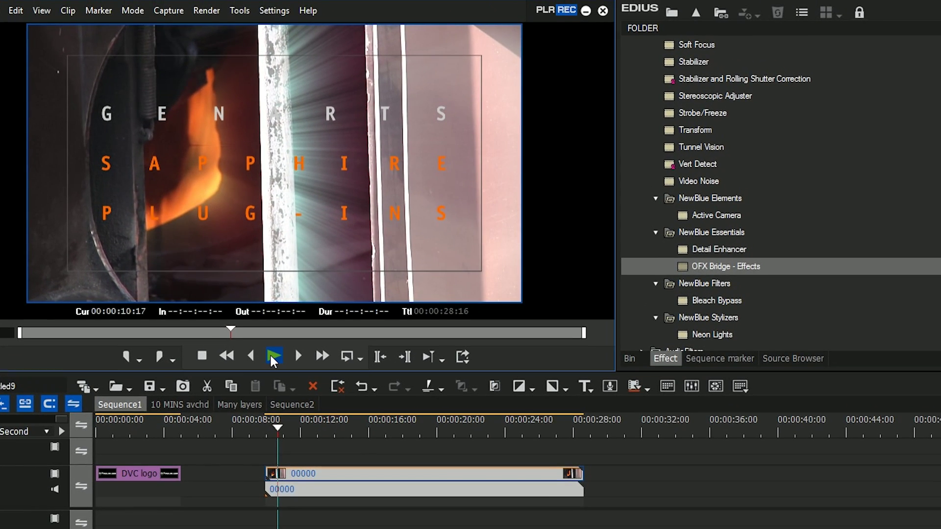
{"action": "left_click", "coordinate": [271, 356]}
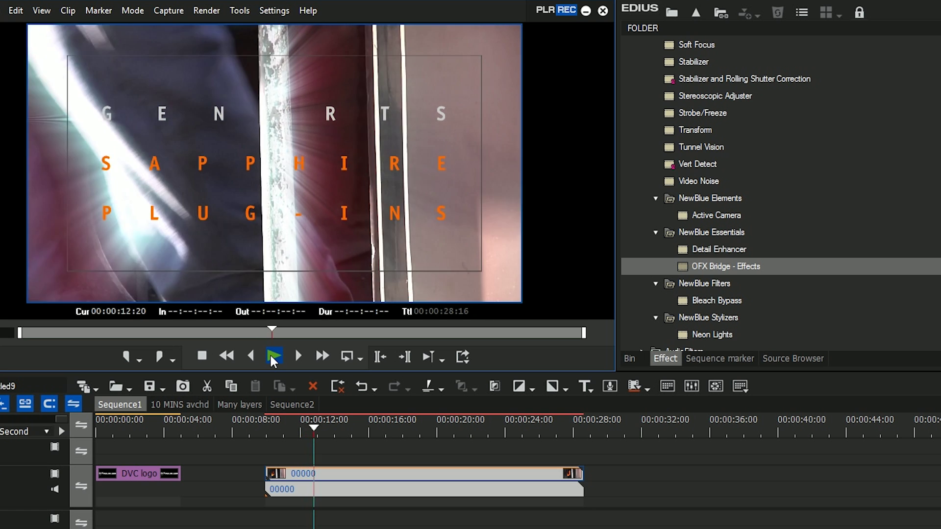
{"action": "left_click", "coordinate": [269, 354]}
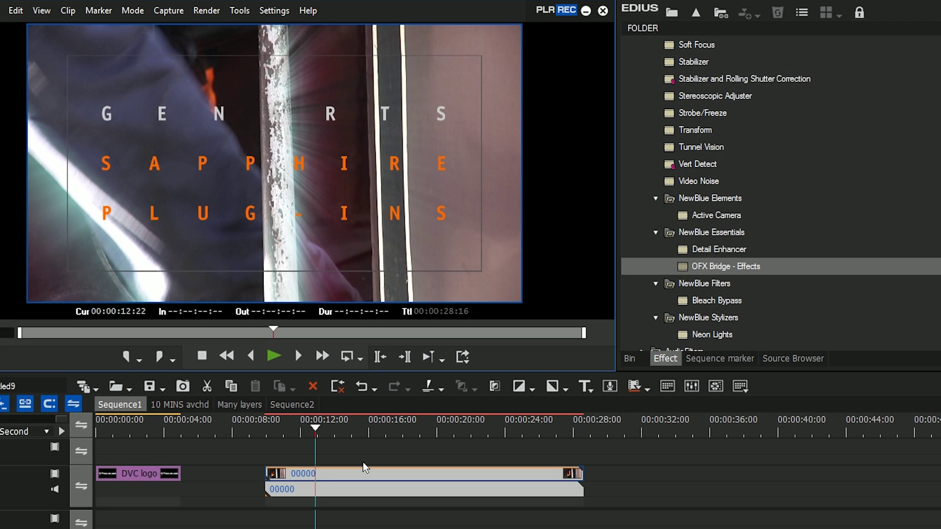
- Mark In and Out around the effected clip and render the In/Out range
{"action": "key", "text": "z"}
{"action": "key", "text": "End"}
{"action": "left_click", "coordinate": [192, 12]}
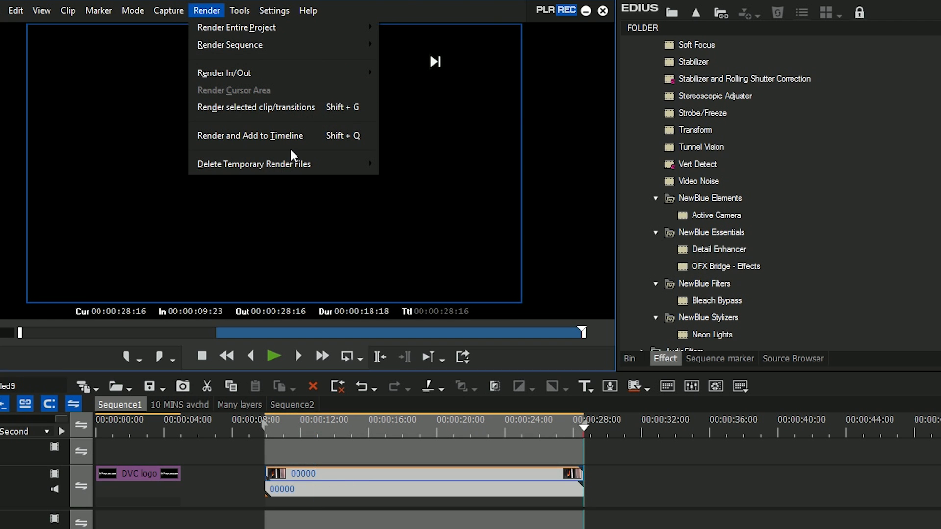
{"action": "mouse_move", "coordinate": [267, 74]}
{"action": "left_click", "coordinate": [443, 90]}
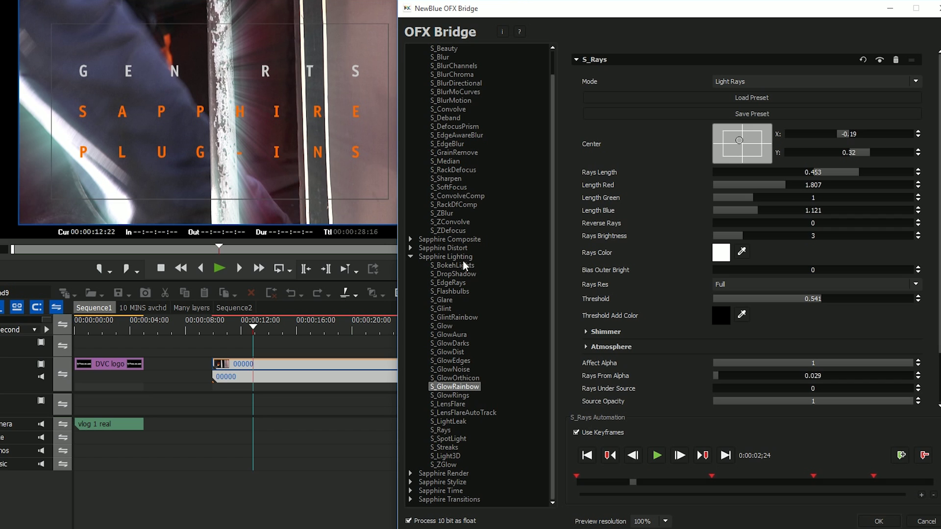
- Browse the Sapphire categories, collapsing Lighting, Stylize and Blur+Sharpen, and expand BorisFX
{"action": "left_click", "coordinate": [411, 483]}
{"action": "scroll", "coordinate": [456, 493], "scroll_direction": "down", "scroll_amount": 4}
{"action": "scroll", "coordinate": [455, 492], "scroll_direction": "down", "scroll_amount": 8}
{"action": "scroll", "coordinate": [457, 493], "scroll_direction": "up", "scroll_amount": 8}
{"action": "scroll", "coordinate": [475, 203], "scroll_direction": "up", "scroll_amount": 5}
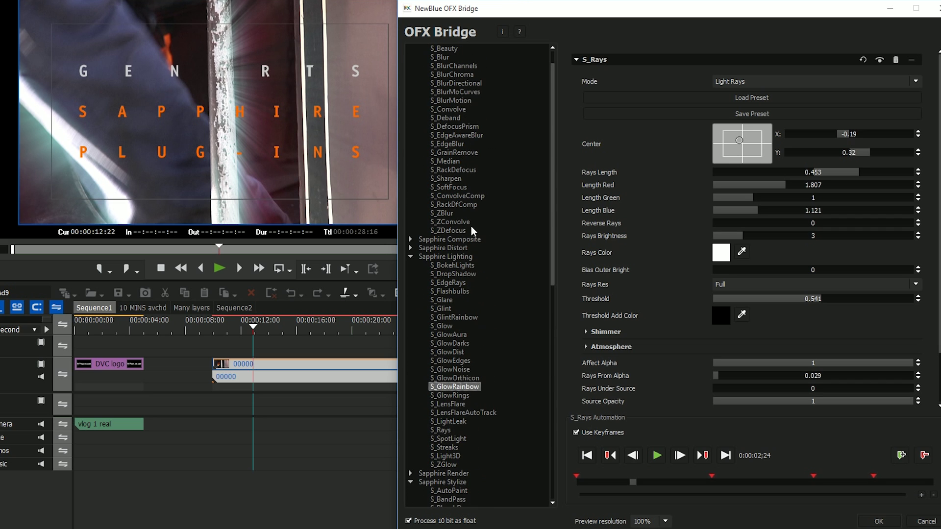
{"action": "left_click", "coordinate": [411, 262]}
{"action": "left_click", "coordinate": [412, 276]}
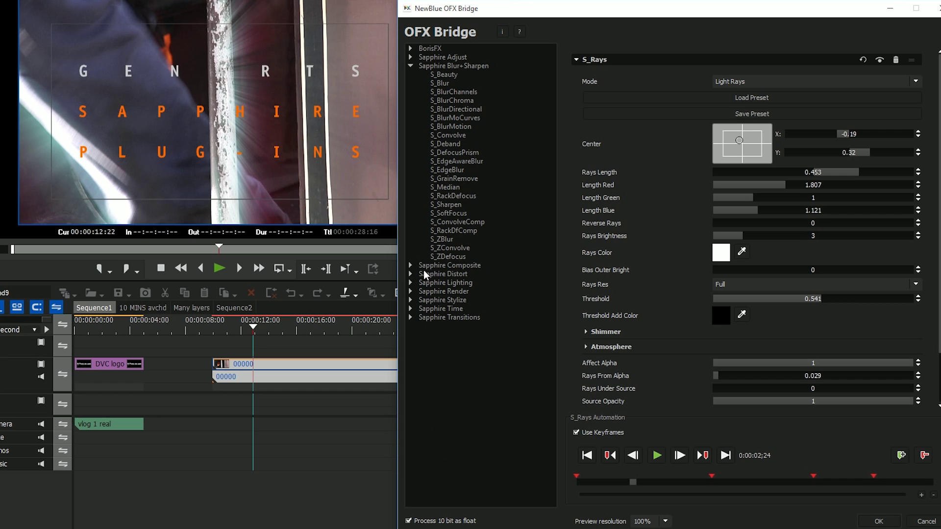
{"action": "left_click", "coordinate": [411, 66]}
{"action": "left_click", "coordinate": [411, 48]}
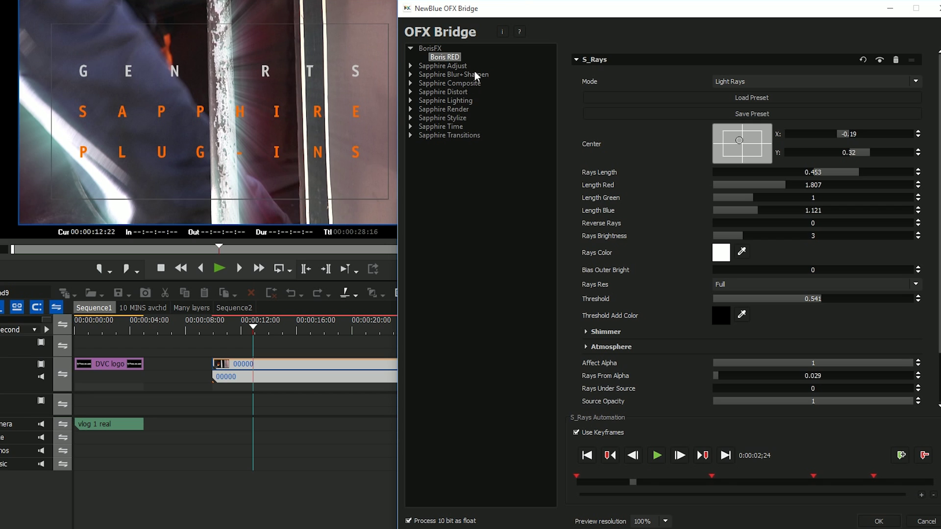
- Close the OFX Bridge and apply Boris RED 5 FL from the Boris folder to the 00000 clip
{"action": "left_click", "coordinate": [879, 522]}
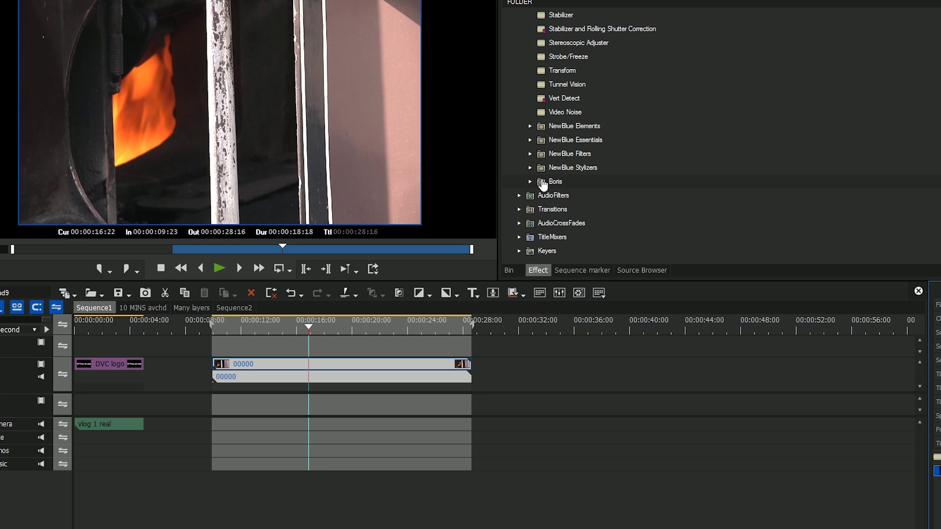
{"action": "left_click", "coordinate": [536, 182]}
{"action": "left_click", "coordinate": [530, 182]}
{"action": "left_click_drag", "start_coordinate": [563, 195], "coordinate": [368, 372]}
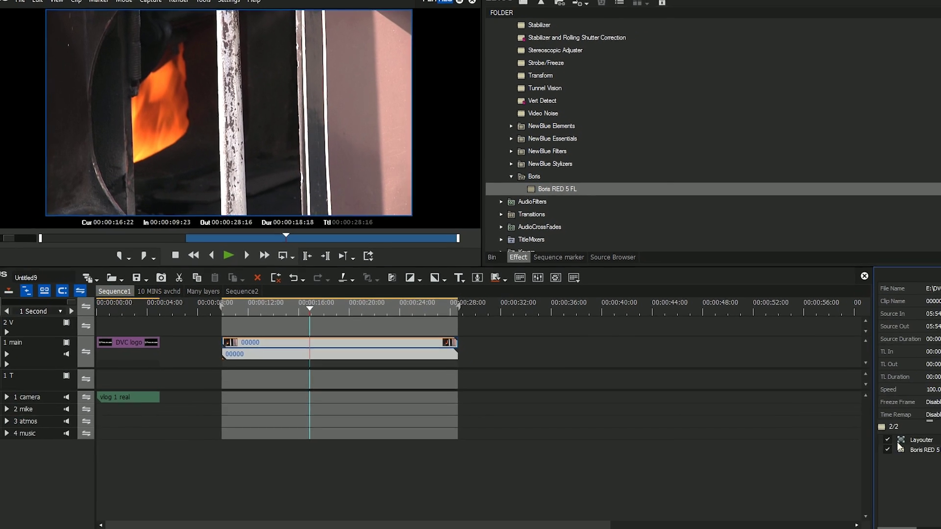
{"action": "left_click", "coordinate": [891, 428]}
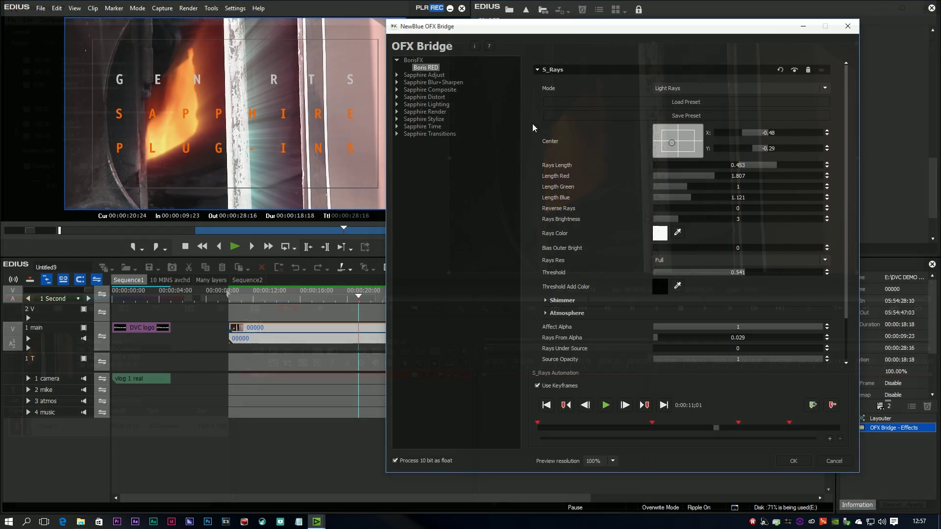
- Add S_WarpPuddle from Sapphire Distort with its ripple centre at about -0.36, 0.44
{"action": "left_click", "coordinate": [397, 97]}
{"action": "left_click", "coordinate": [419, 112]}
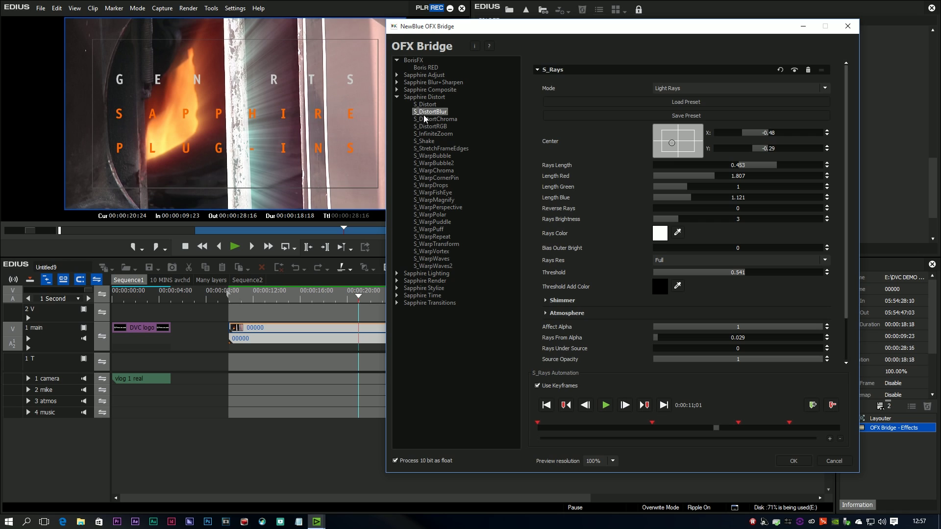
{"action": "double_click", "coordinate": [427, 225]}
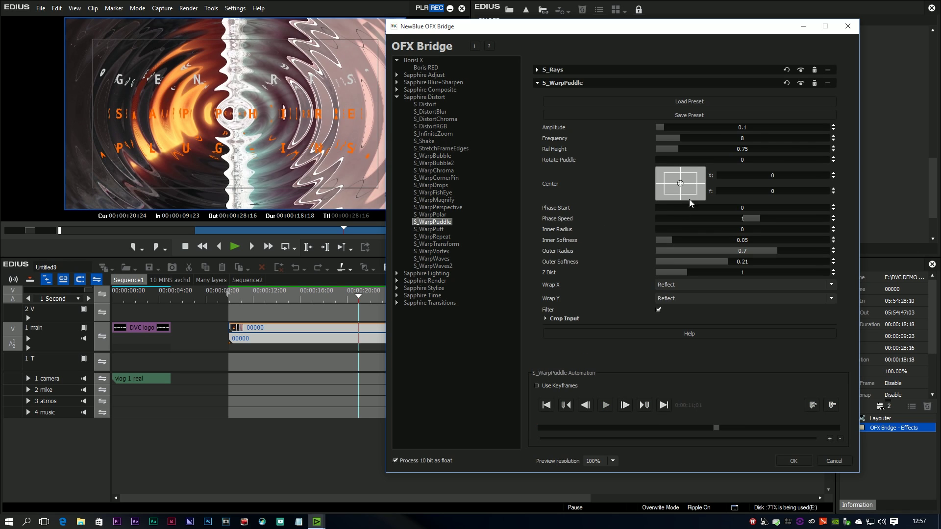
{"action": "mouse_move", "coordinate": [677, 182]}
{"action": "left_mouse_down"}
{"action": "mouse_move", "coordinate": [658, 172]}
{"action": "mouse_move", "coordinate": [681, 186]}
{"action": "mouse_move", "coordinate": [697, 172]}
{"action": "mouse_move", "coordinate": [667, 170]}
{"action": "left_mouse_up"}
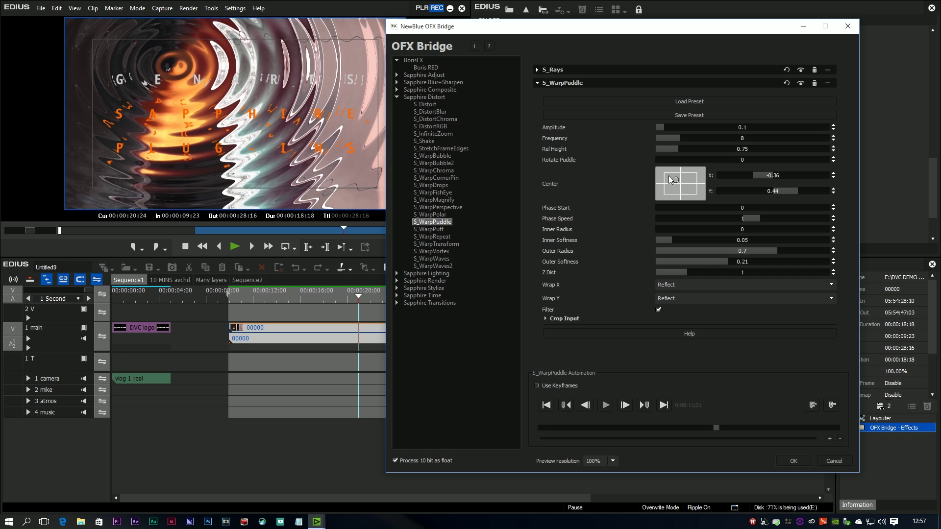
{"action": "left_click", "coordinate": [793, 461]}
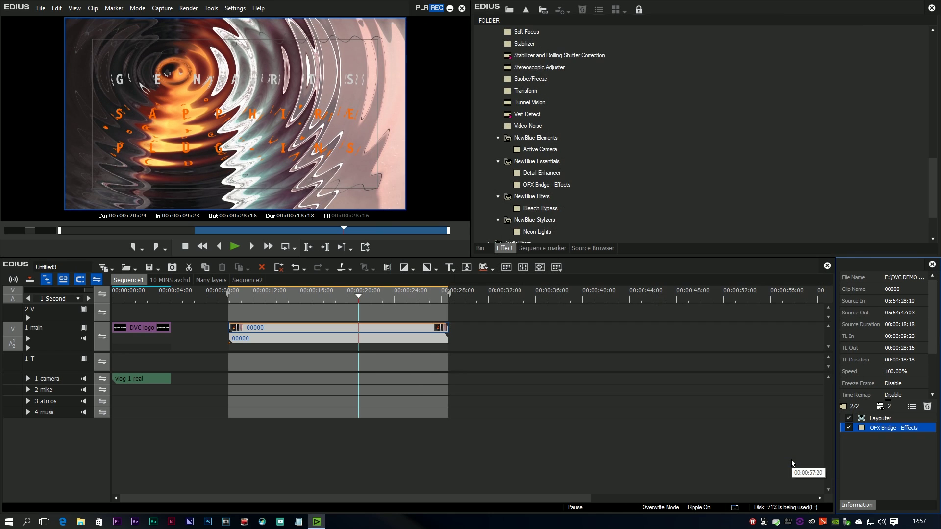
- Move S_Rays below S_WarpPuddle in the OFX Bridge effect stack and confirm
{"action": "double_click", "coordinate": [878, 428]}
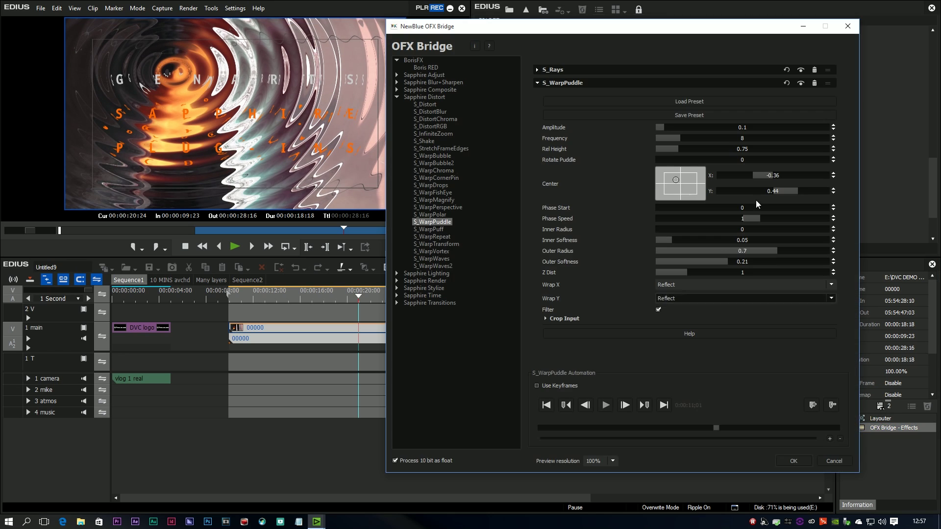
{"action": "left_click", "coordinate": [544, 83]}
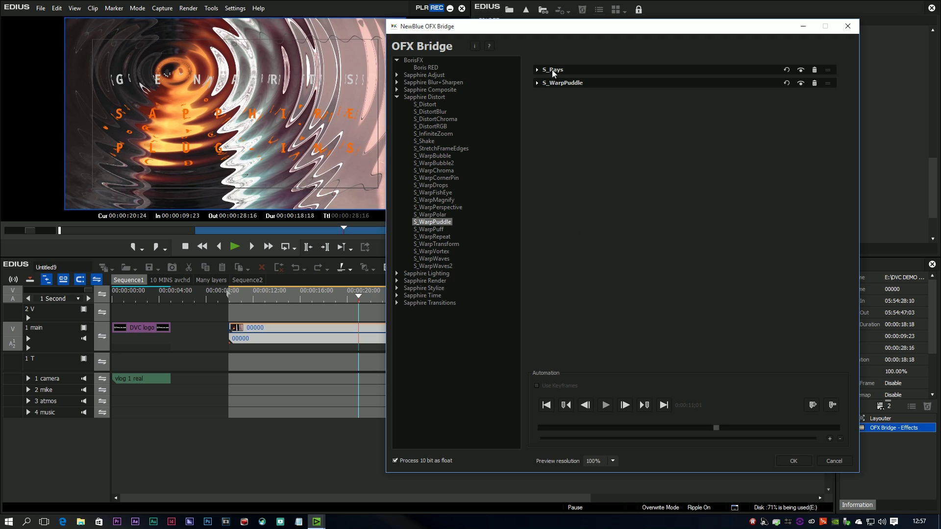
{"action": "right_click", "coordinate": [605, 69]}
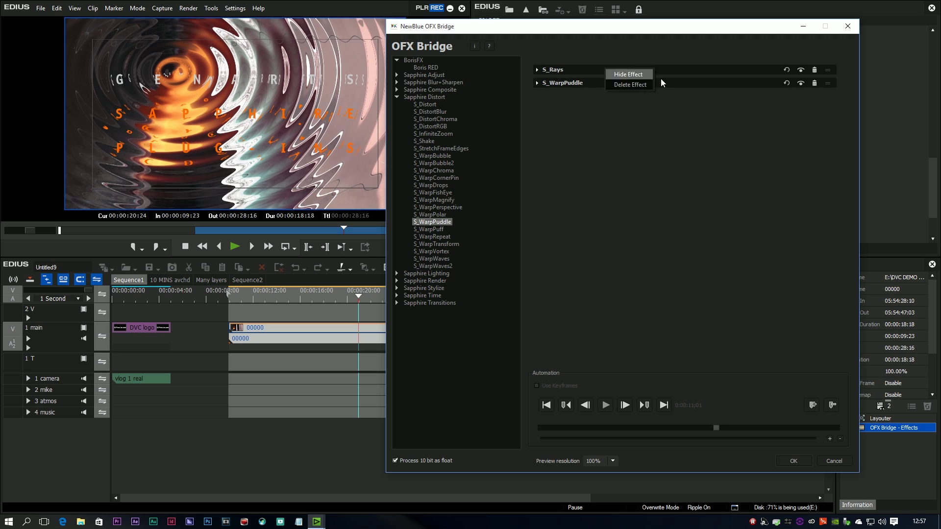
{"action": "left_click", "coordinate": [666, 112]}
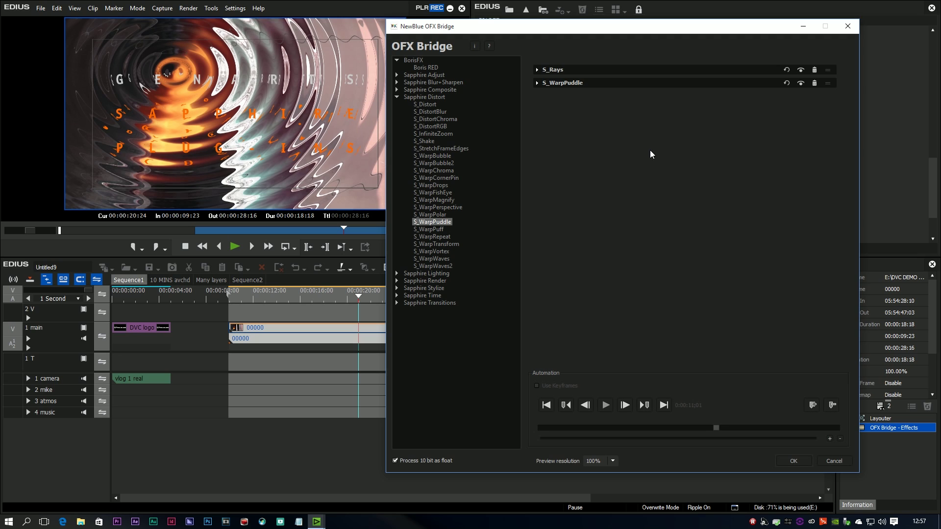
{"action": "left_click_drag", "start_coordinate": [748, 71], "coordinate": [745, 96]}
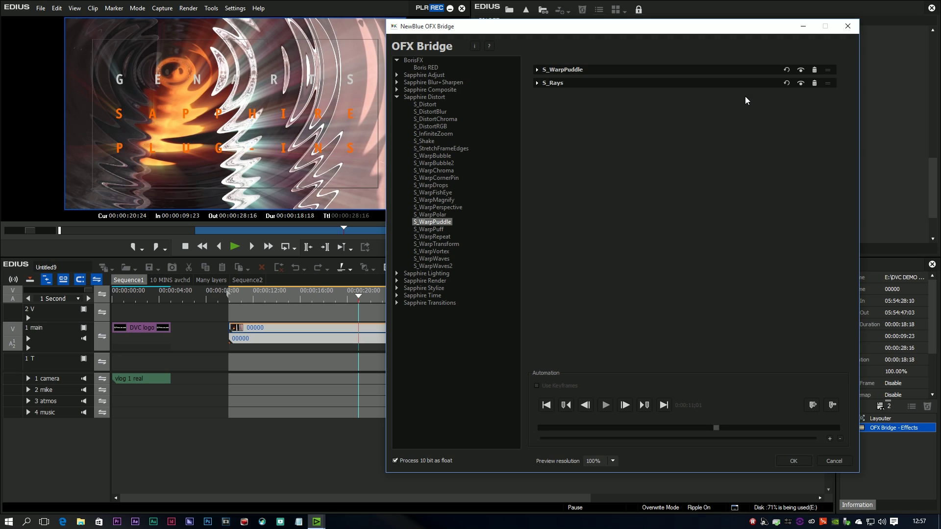
{"action": "left_click", "coordinate": [796, 460]}
- Preview the effect from 00:00:13:21 to 00:00:21:24, then bring up System Settings
{"action": "left_click", "coordinate": [274, 295]}
{"action": "left_click_drag", "start_coordinate": [274, 295], "coordinate": [393, 297]}
{"action": "left_click", "coordinate": [235, 8]}
{"action": "left_click", "coordinate": [229, 20]}
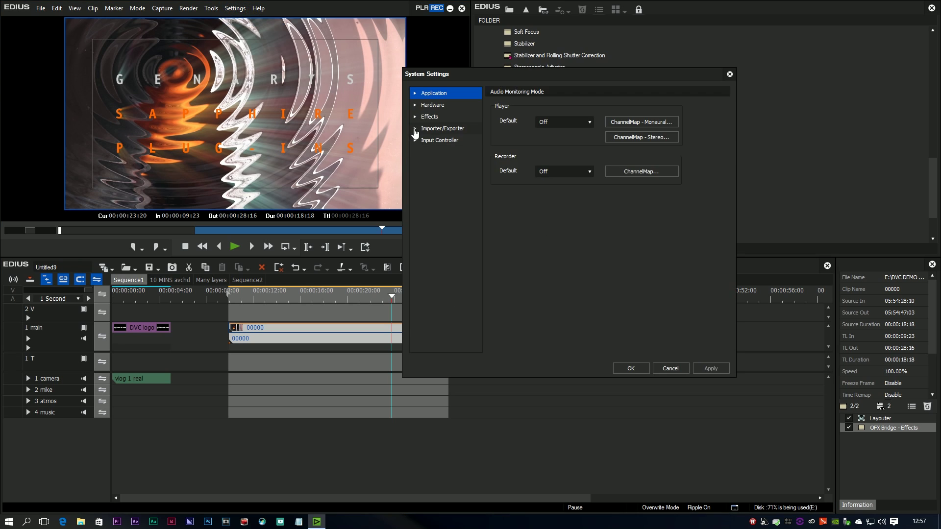
- Inspect the Importer/Exporter and Effects settings, including the After Effects plug-in bridge
{"action": "left_click", "coordinate": [415, 129]}
{"action": "left_click", "coordinate": [414, 118]}
{"action": "left_click", "coordinate": [451, 129]}
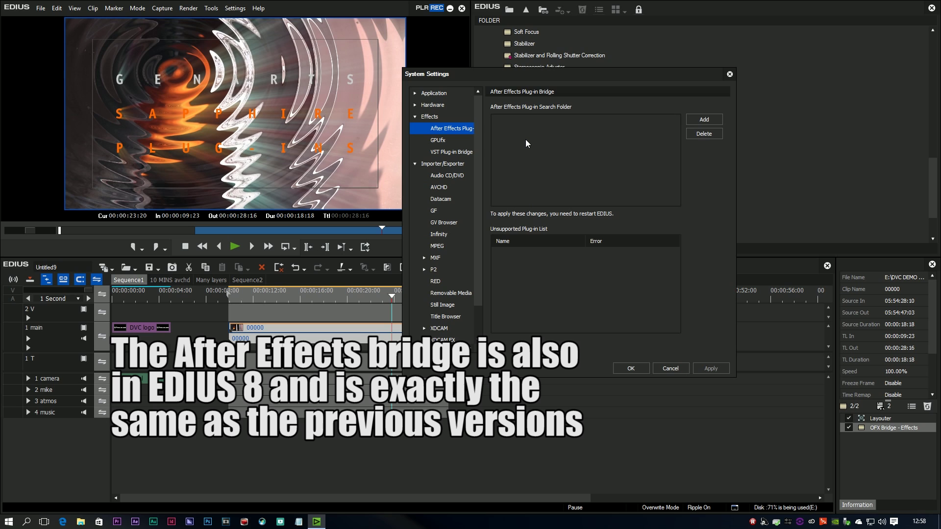
- Close System Settings and save the project as Untitled9.ezp
{"action": "left_click", "coordinate": [634, 370]}
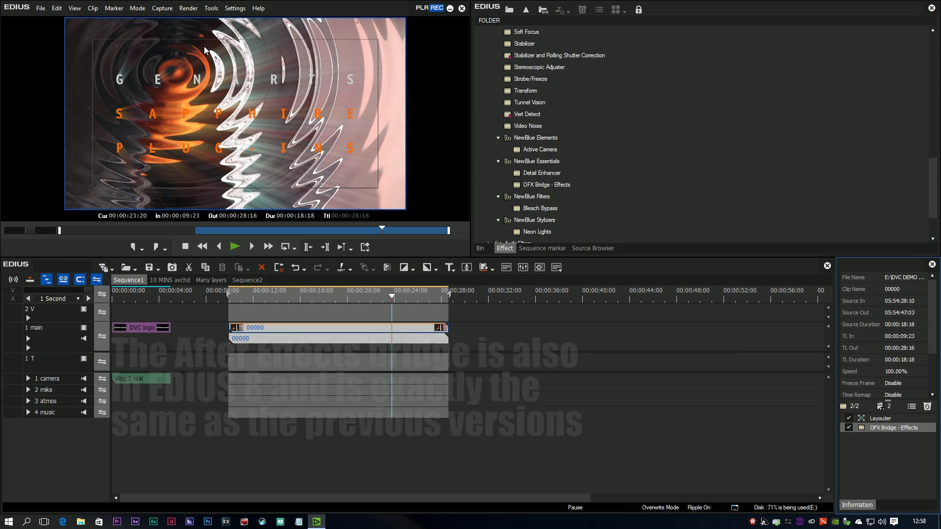
{"action": "left_click", "coordinate": [38, 7]}
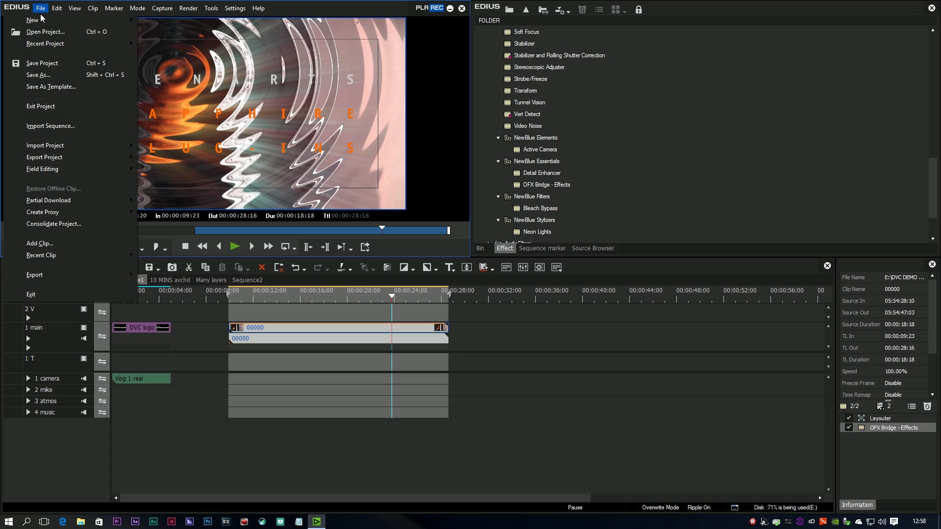
{"action": "left_click", "coordinate": [50, 64]}
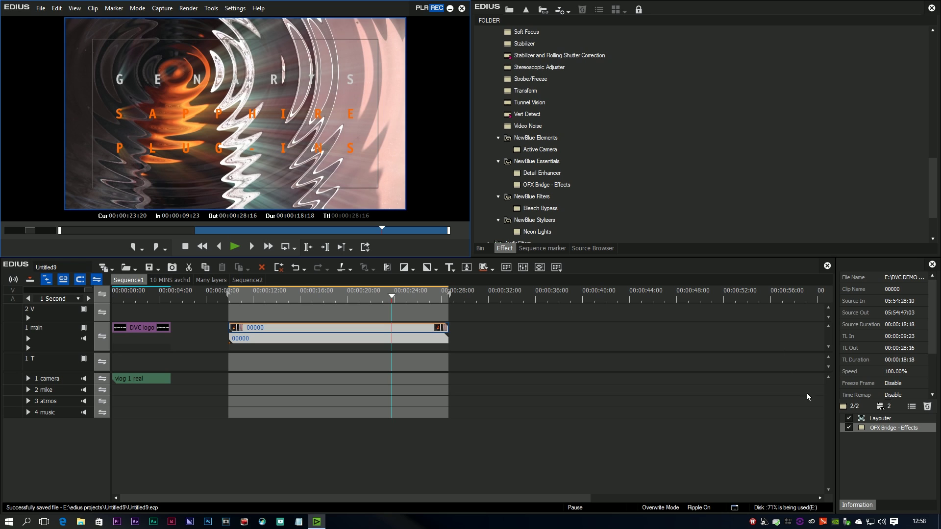
- Add S_JitterFrames from Sapphire Time and switch off S_Rays and S_WarpPuddle
{"action": "double_click", "coordinate": [893, 428]}
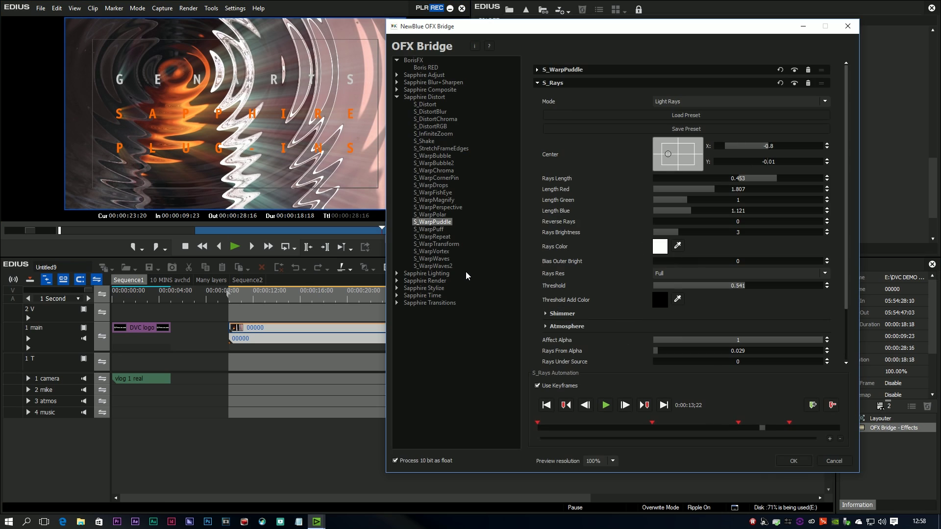
{"action": "left_click", "coordinate": [396, 295]}
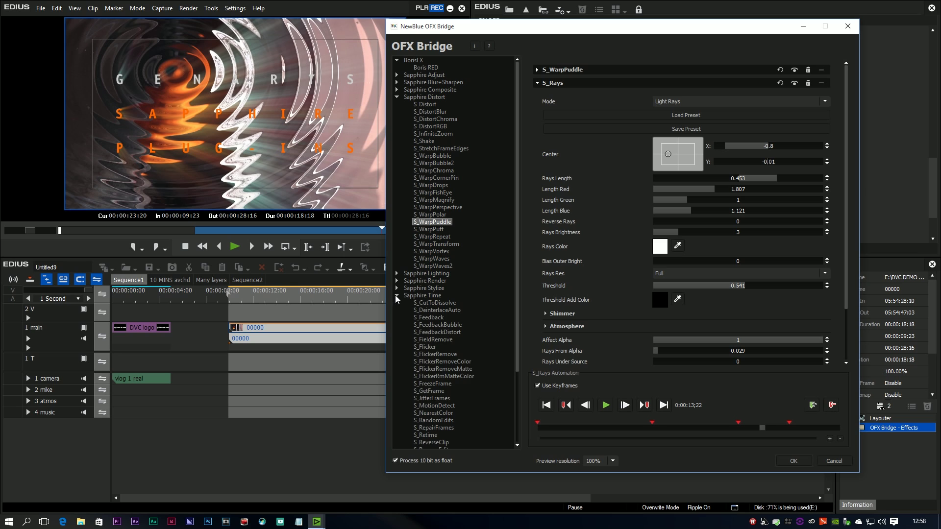
{"action": "left_click", "coordinate": [397, 97]}
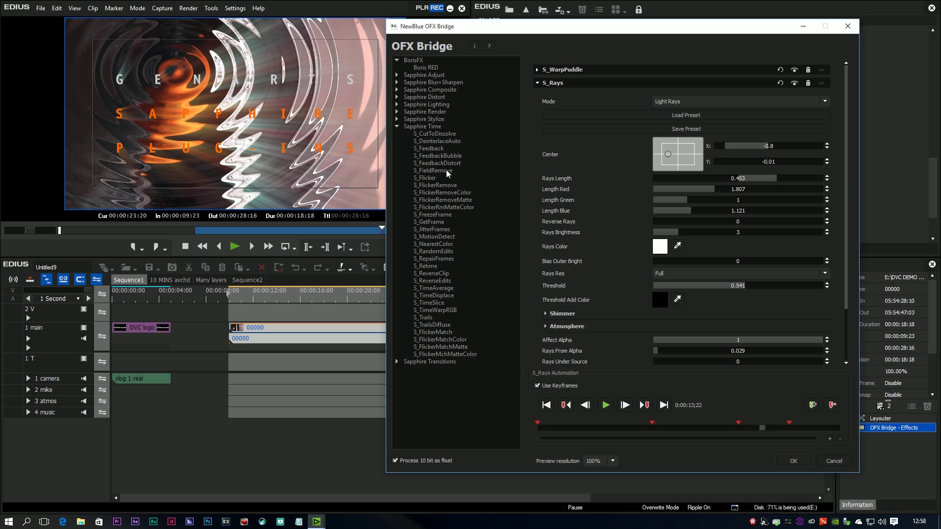
{"action": "left_click", "coordinate": [440, 250]}
{"action": "double_click", "coordinate": [439, 230]}
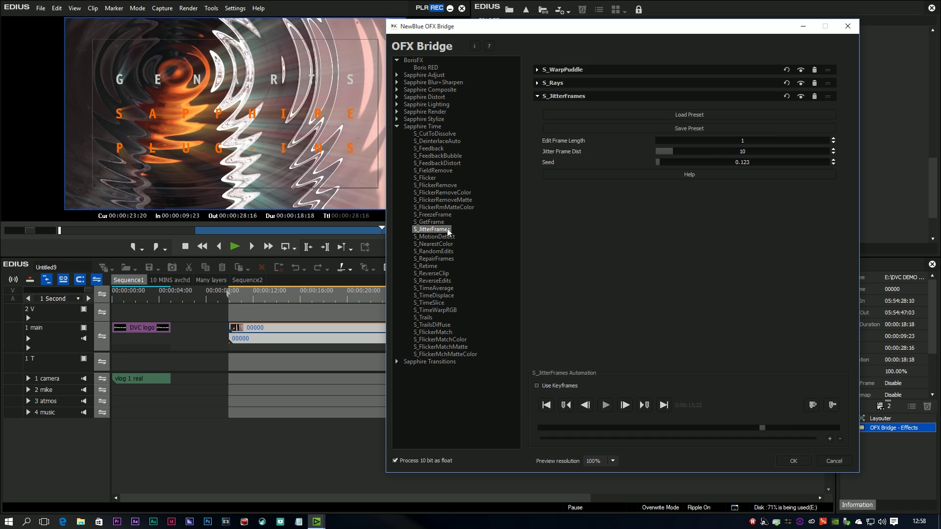
{"action": "left_click", "coordinate": [800, 83]}
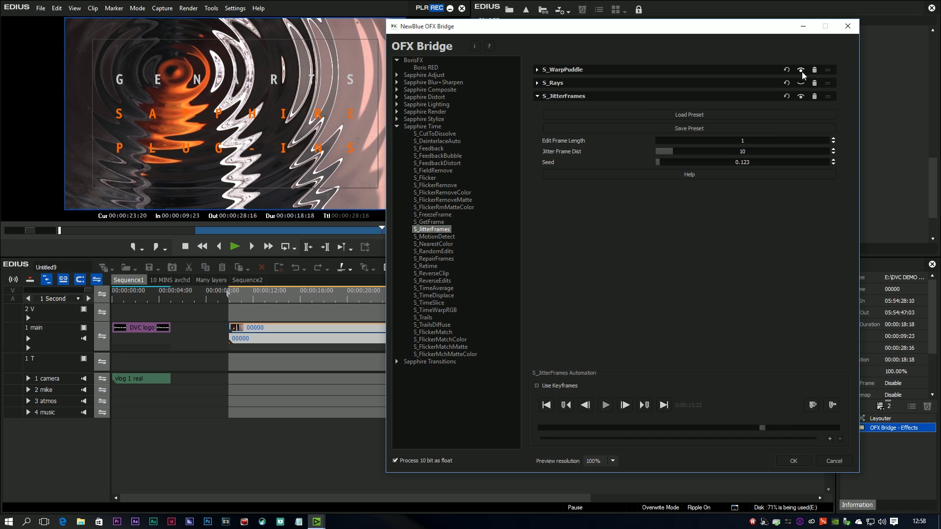
{"action": "left_click", "coordinate": [800, 69]}
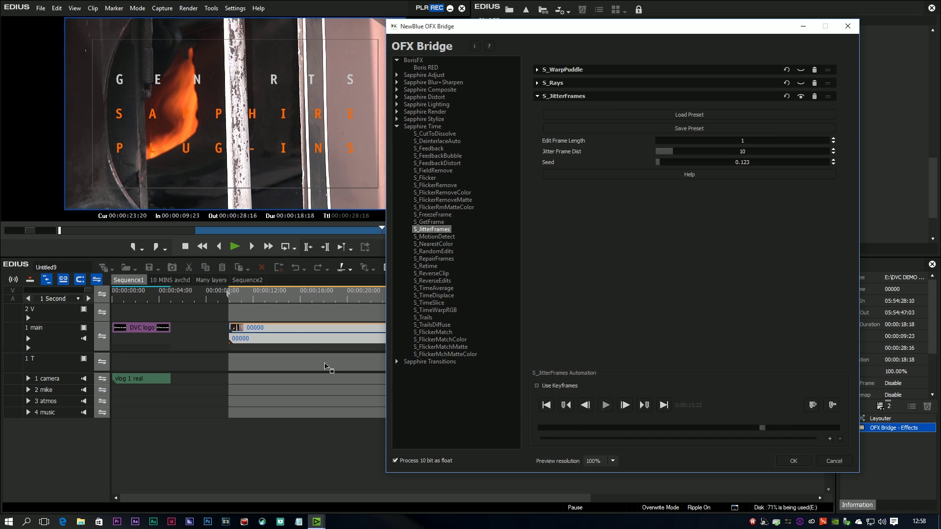
- Set Jitter Frame Dist to 28.58 and preview the jitter from about 00:00:11:21
{"action": "left_click", "coordinate": [251, 294]}
{"action": "left_click", "coordinate": [243, 246]}
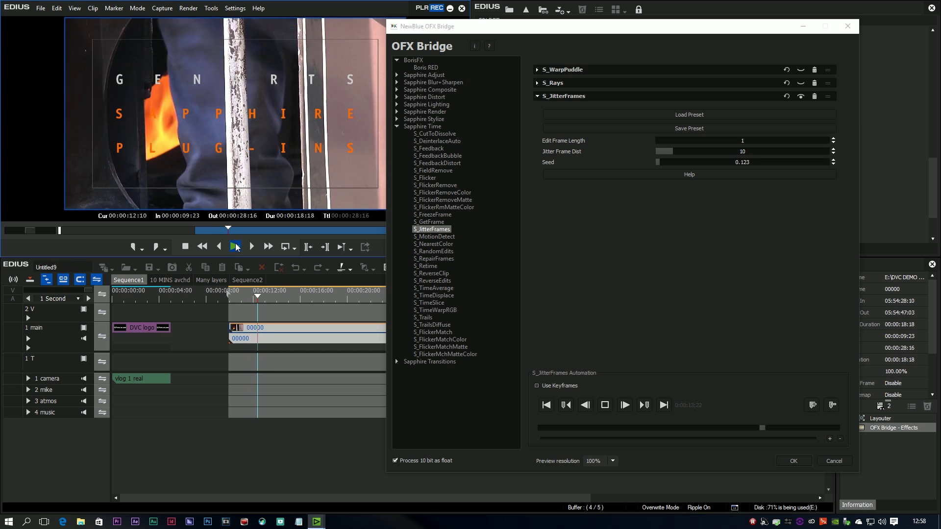
{"action": "left_click_drag", "start_coordinate": [676, 152], "coordinate": [705, 152]}
{"action": "left_click", "coordinate": [236, 247]}
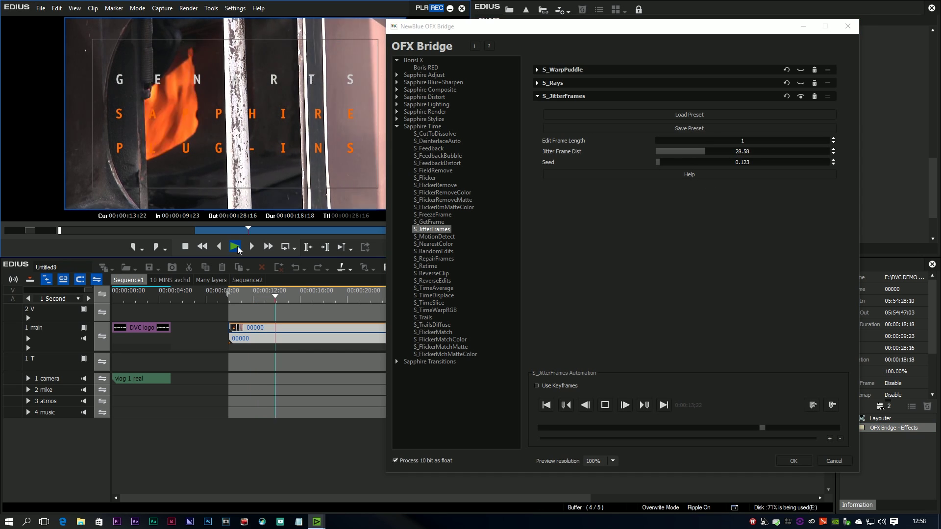
{"action": "left_click", "coordinate": [237, 246]}
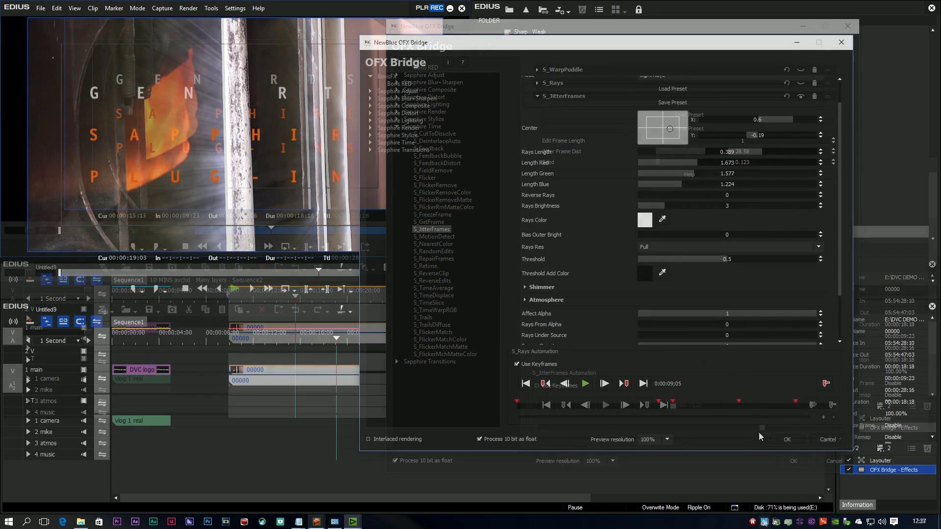
- Close the OFX Bridge with OK and bring up the title-type list on Sequence2
{"action": "left_click", "coordinate": [787, 440]}
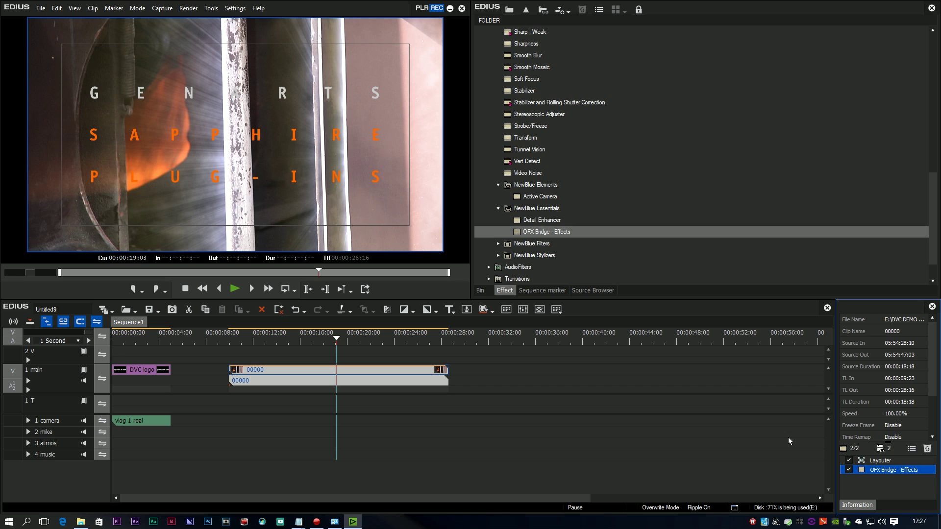
{"action": "left_click", "coordinate": [453, 312]}
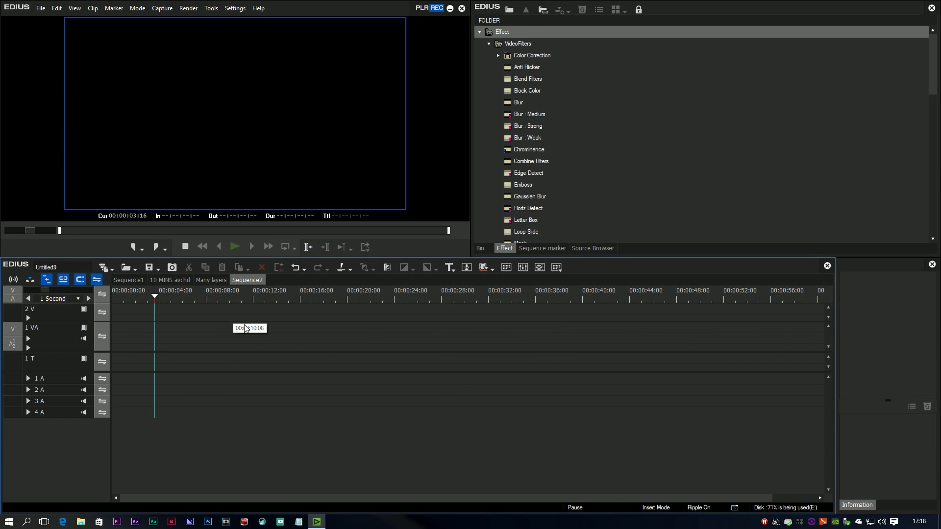
{"action": "left_click", "coordinate": [449, 267]}
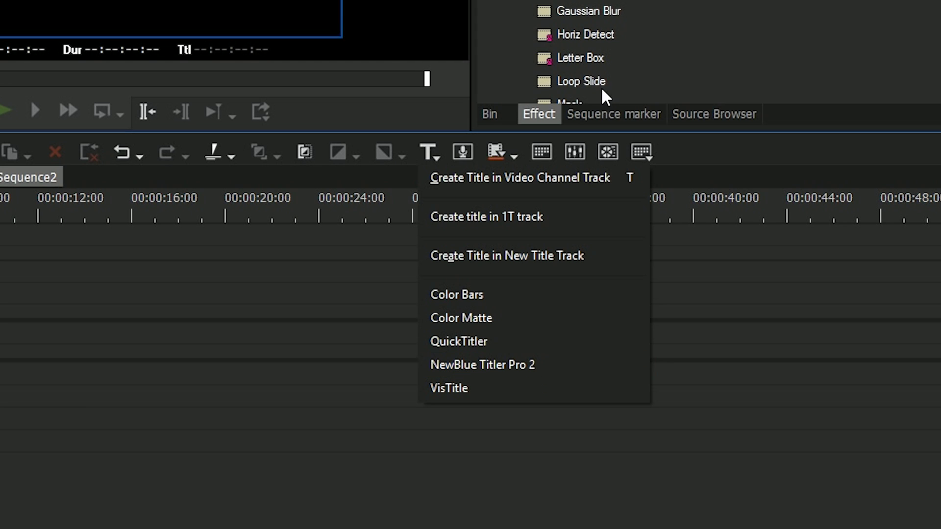
- Create a NewBlue Titler Pro 2 title reading EDIUS 8.1 in Arial Black, size 42
{"action": "left_click", "coordinate": [510, 367]}
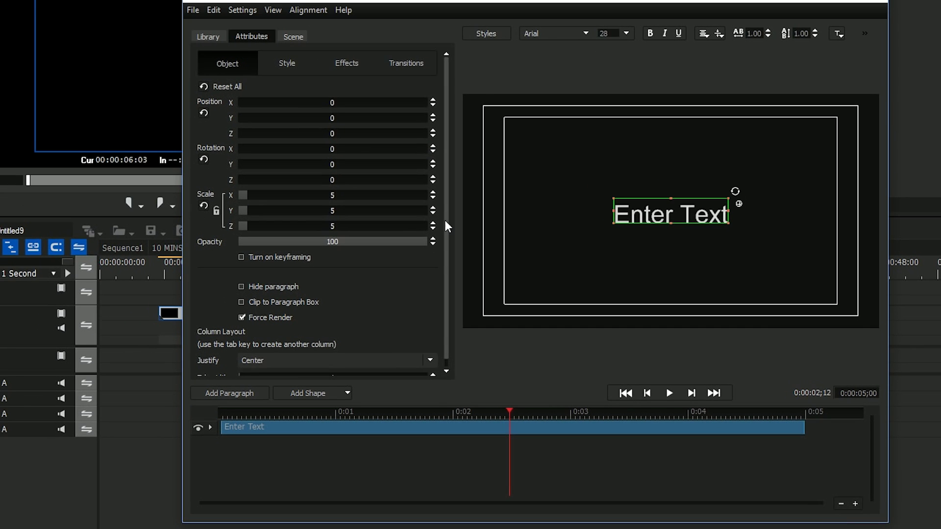
{"action": "left_click", "coordinate": [620, 218]}
{"action": "key", "text": "ctrl+a"}
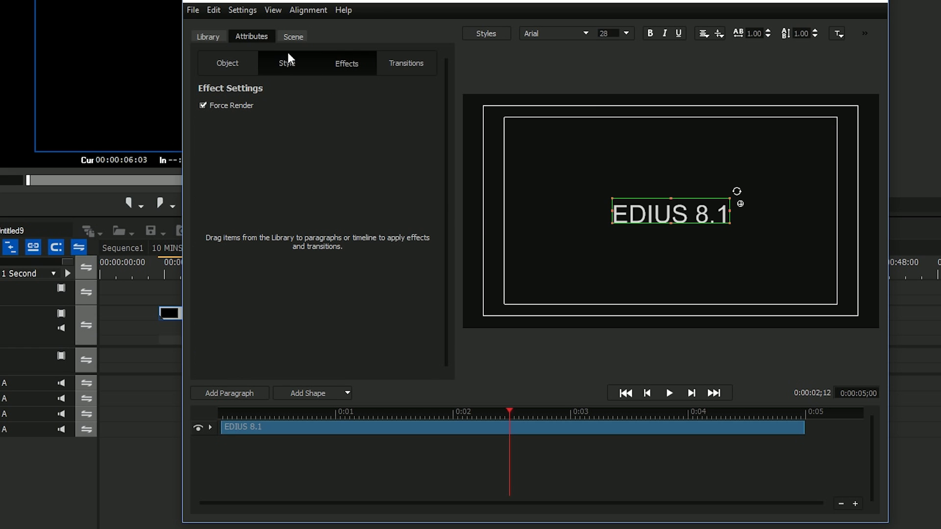
{"action": "left_click", "coordinate": [283, 63]}
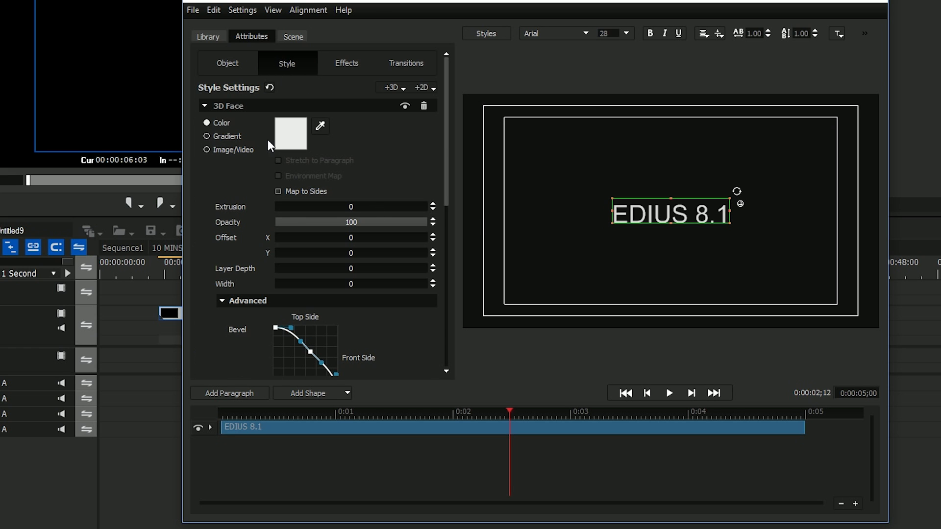
{"action": "left_click", "coordinate": [585, 30]}
{"action": "left_click", "coordinate": [575, 313]}
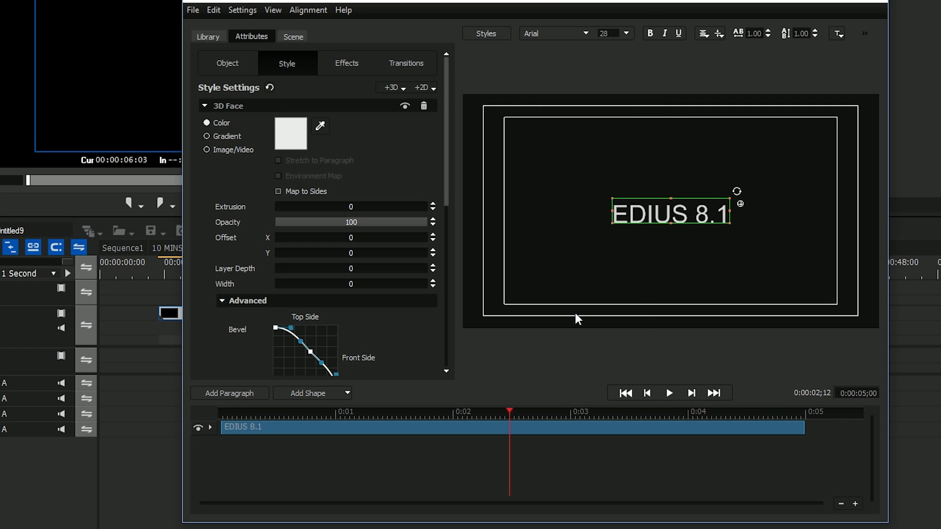
{"action": "left_click", "coordinate": [627, 32]}
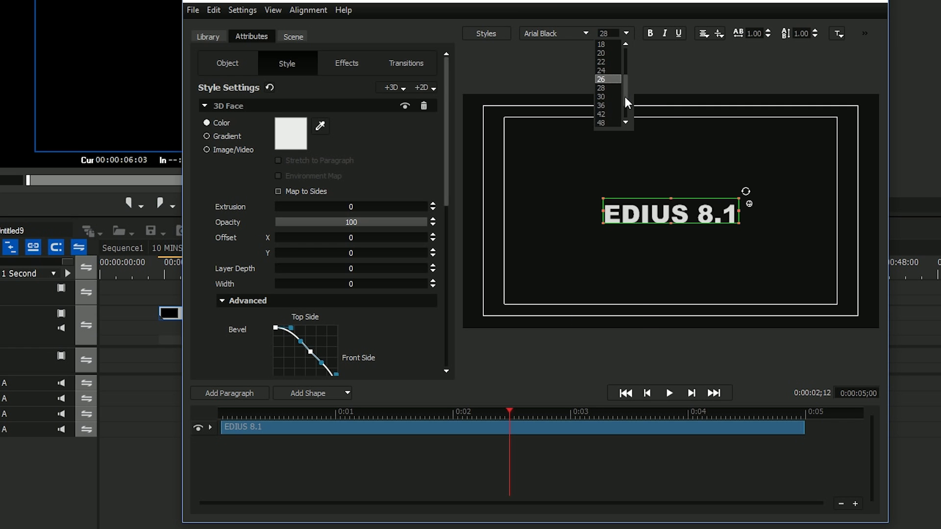
{"action": "left_click", "coordinate": [610, 114]}
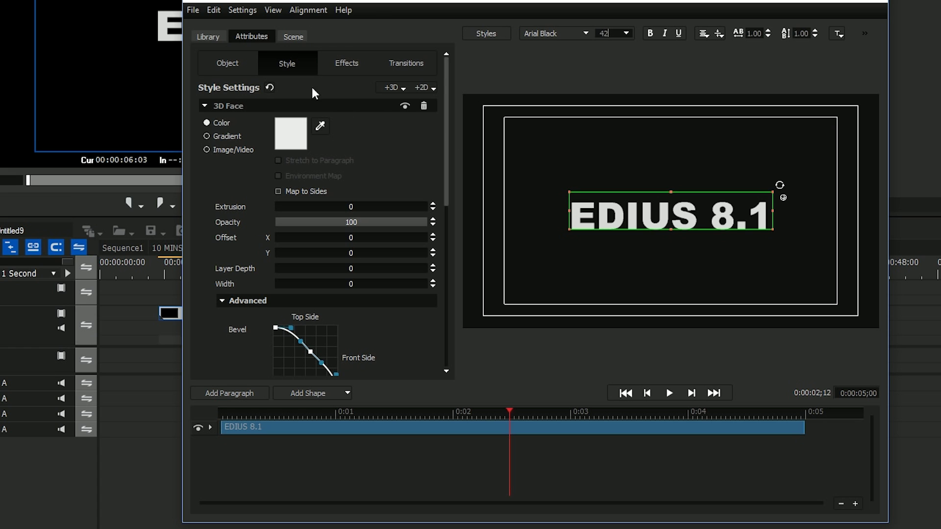
{"action": "left_click", "coordinate": [217, 60]}
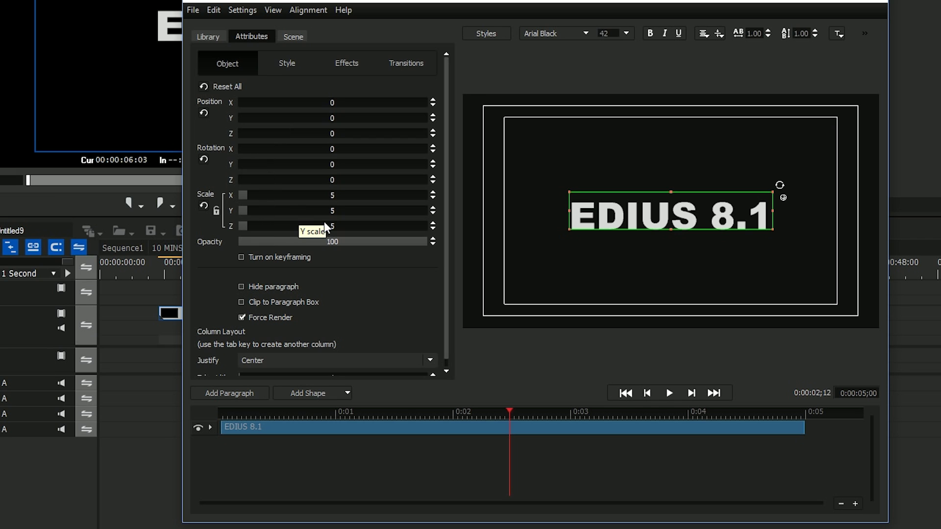
- Browse the Basic, Cinematic and Fun text styles in the title library
{"action": "left_click", "coordinate": [196, 33]}
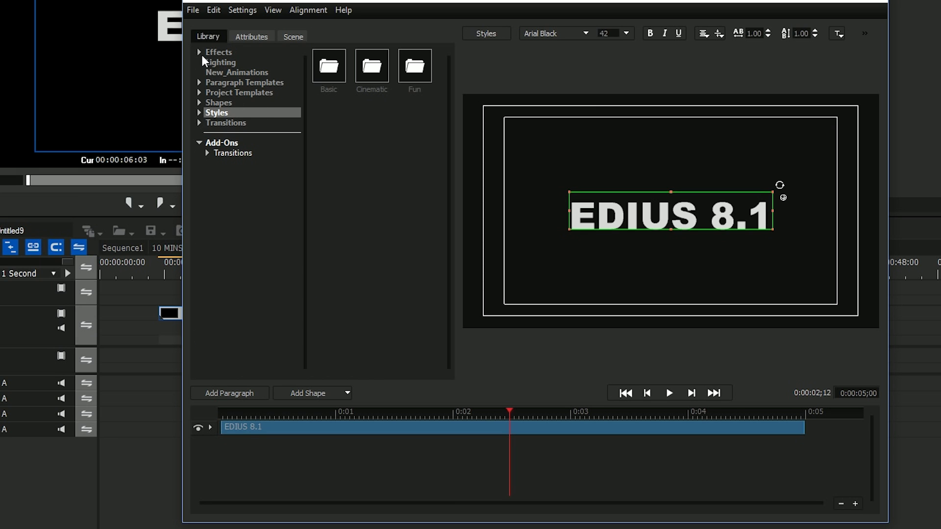
{"action": "left_click", "coordinate": [200, 112]}
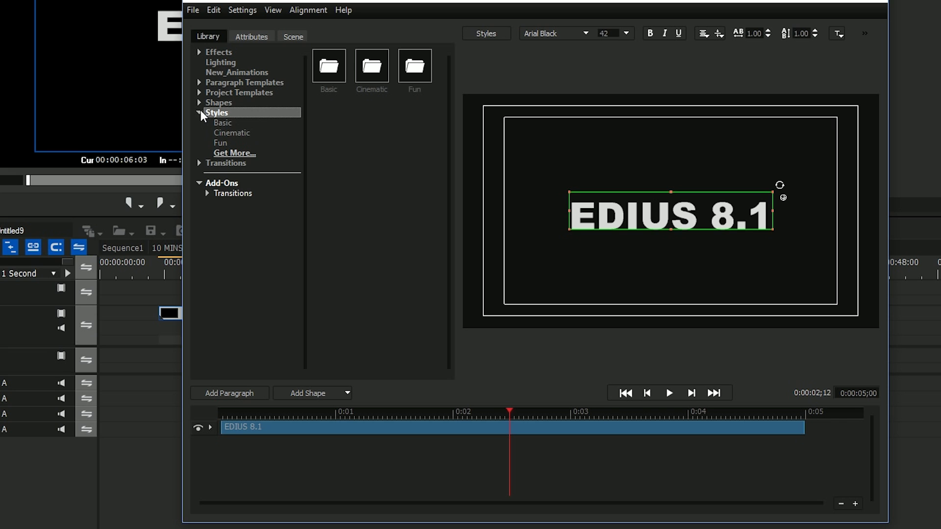
{"action": "left_click", "coordinate": [231, 124]}
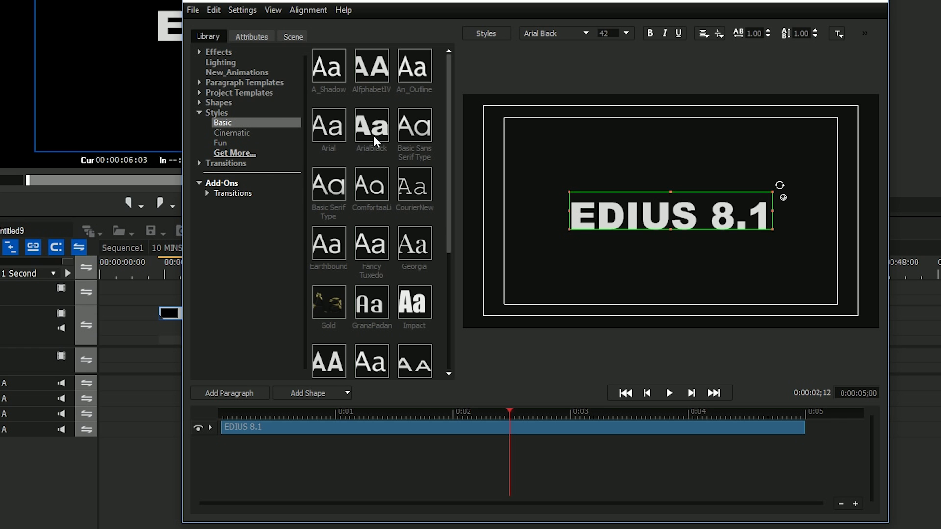
{"action": "left_click", "coordinate": [373, 185]}
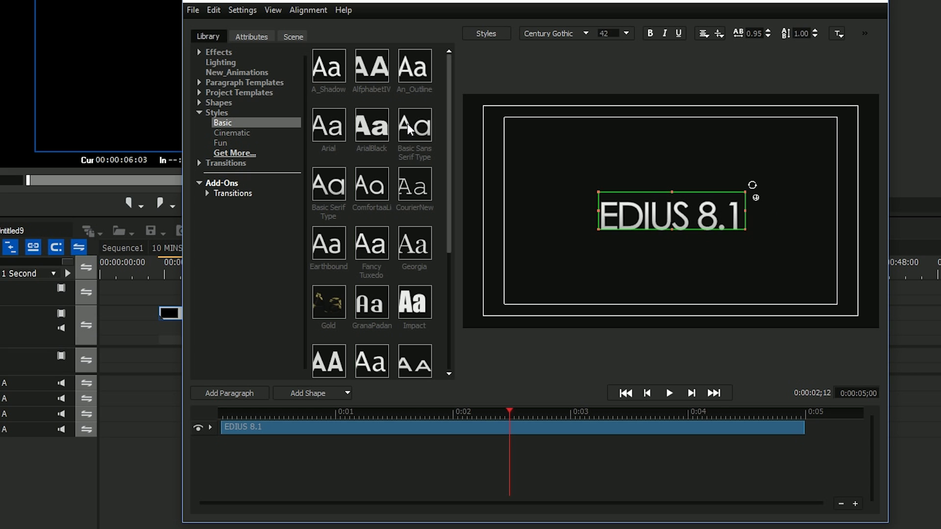
{"action": "left_click", "coordinate": [239, 132]}
{"action": "left_click", "coordinate": [240, 143]}
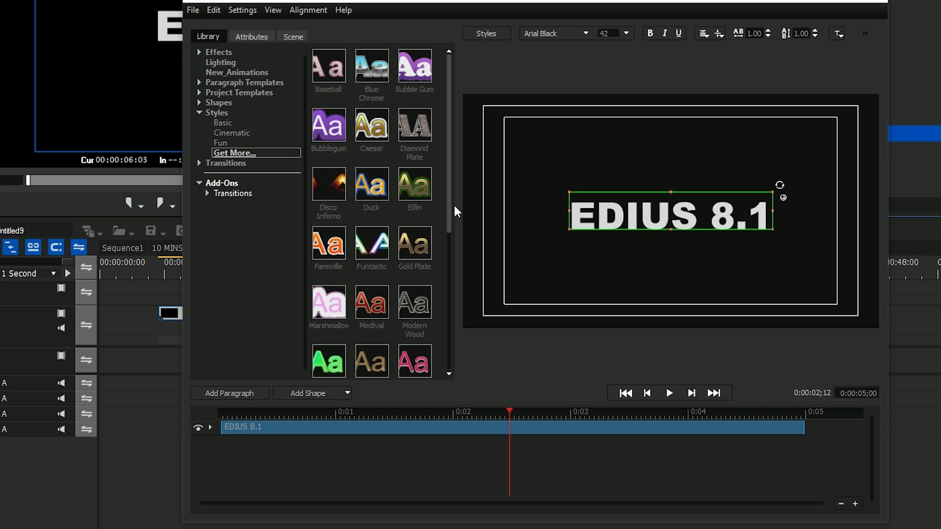
- Apply the red lower-third project template, undoing the Blue Tube template tried first
{"action": "left_click", "coordinate": [197, 83]}
{"action": "left_click", "coordinate": [199, 103]}
{"action": "left_click", "coordinate": [245, 113]}
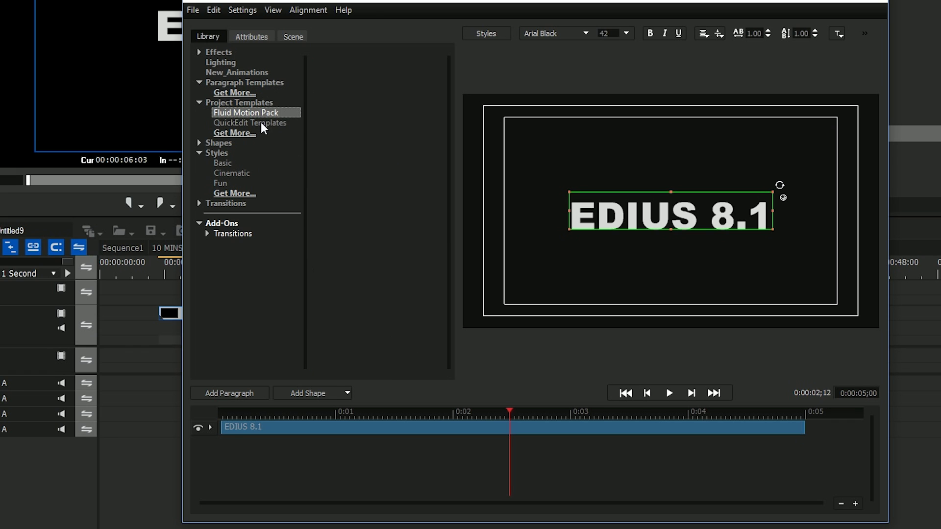
{"action": "left_click", "coordinate": [261, 123]}
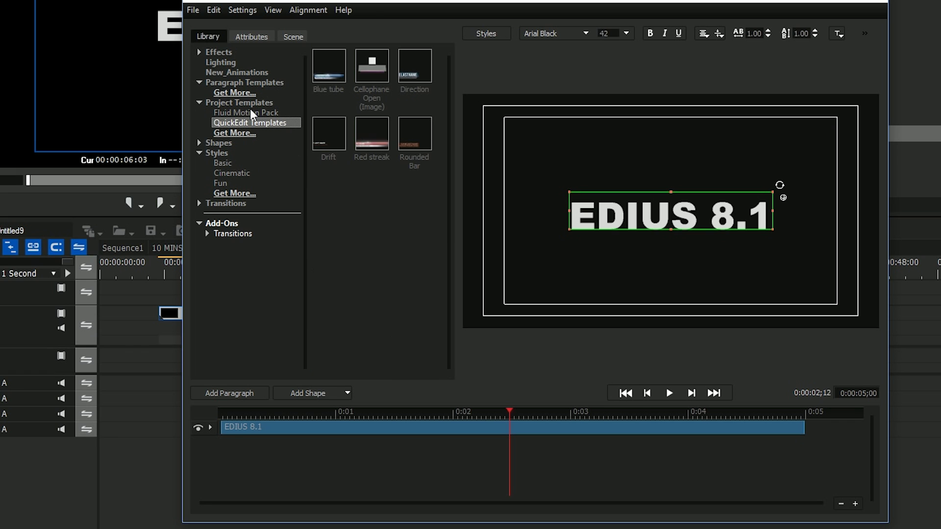
{"action": "left_click", "coordinate": [235, 113]}
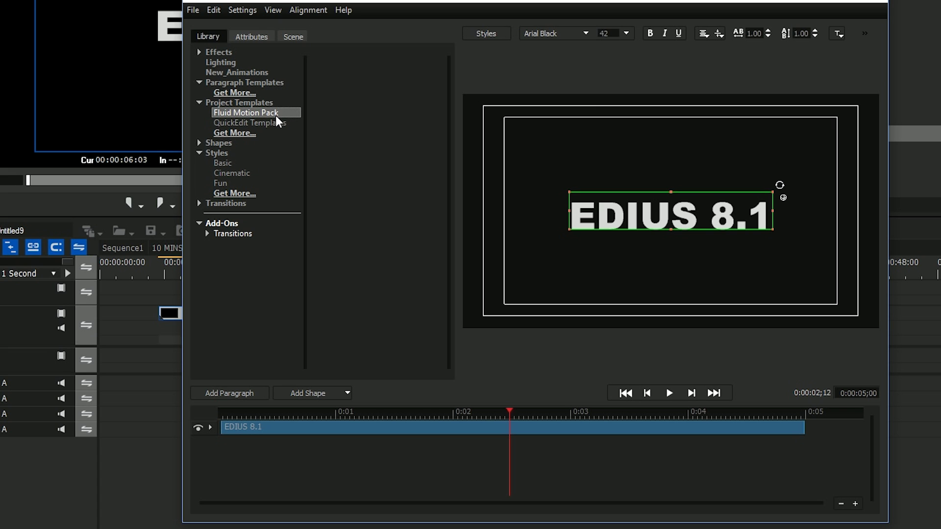
{"action": "left_click", "coordinate": [249, 103]}
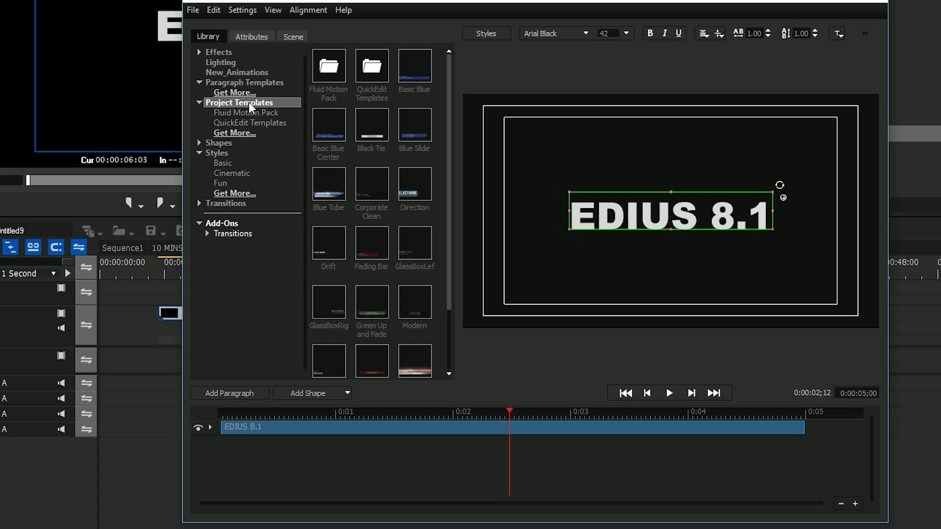
{"action": "double_click", "coordinate": [331, 192]}
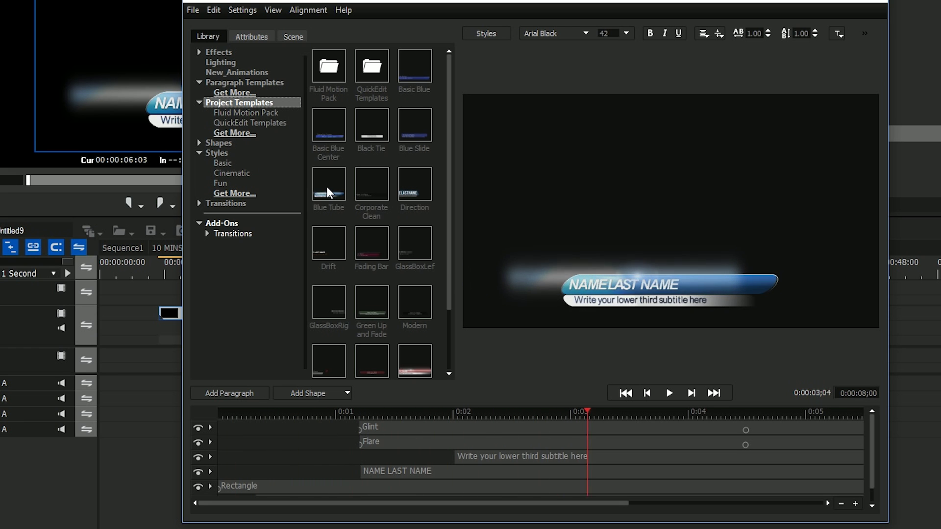
{"action": "key", "text": "ctrl+z"}
{"action": "double_click", "coordinate": [408, 353]}
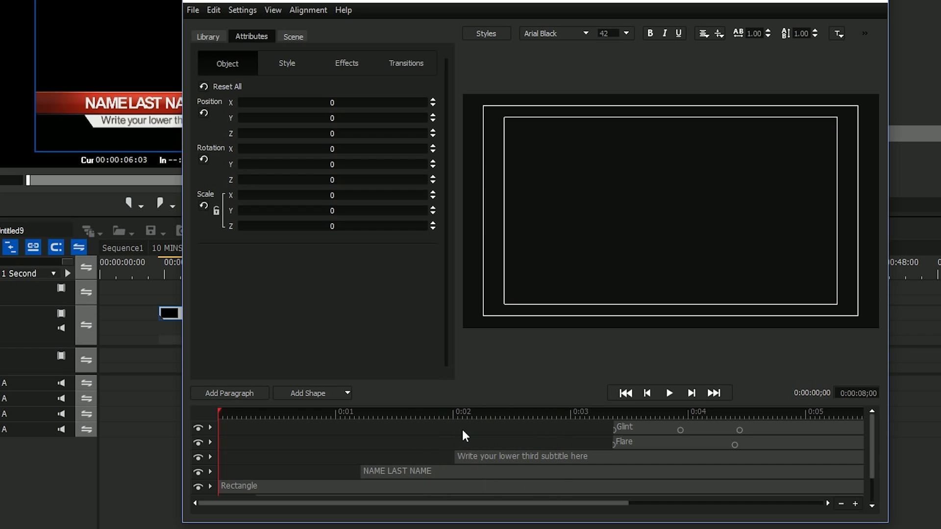
- Replace the NAME LAST NAME line with 'EDIUS 8.1'
{"action": "left_click", "coordinate": [425, 471]}
{"action": "left_click", "coordinate": [426, 469]}
{"action": "left_click_drag", "start_coordinate": [387, 416], "coordinate": [433, 416]}
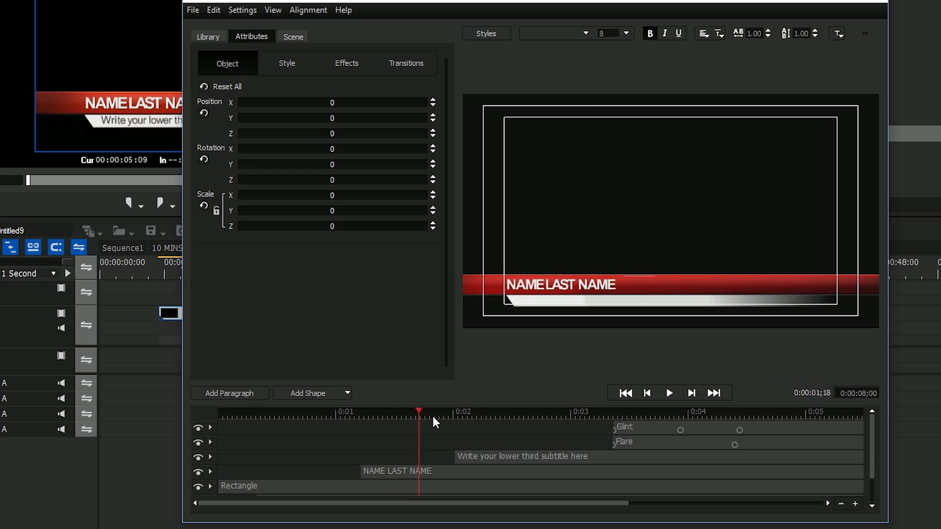
{"action": "left_click", "coordinate": [561, 290]}
{"action": "left_click", "coordinate": [599, 284]}
{"action": "key", "text": "BackSpace"}
{"action": "key", "text": "BackSpace"}
{"action": "key", "text": "BackSpace"}
{"action": "key", "text": "BackSpace"}
{"action": "key", "text": "BackSpace"}
{"action": "key", "text": "BackSpace"}
{"action": "key", "text": "BackSpace"}
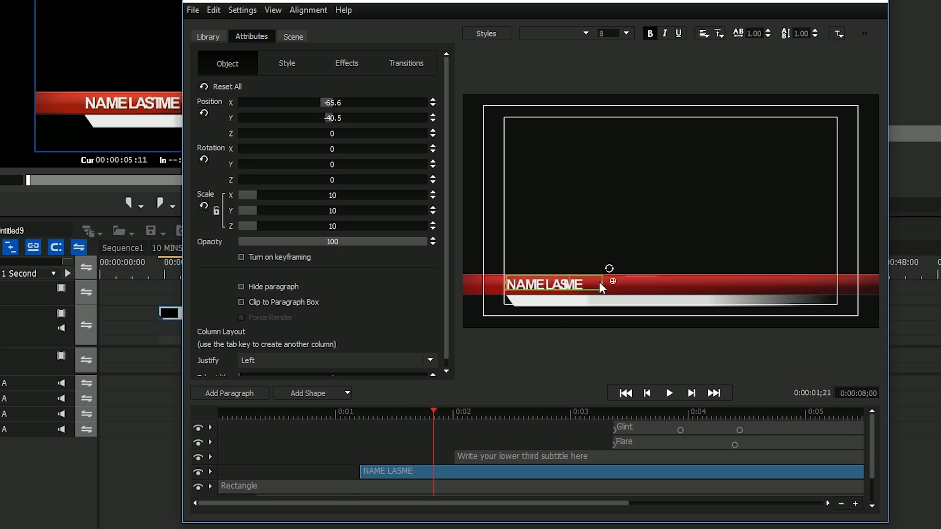
{"action": "key", "text": "ctrl+a"}
{"action": "type", "text": "EDIUS 8.1"}
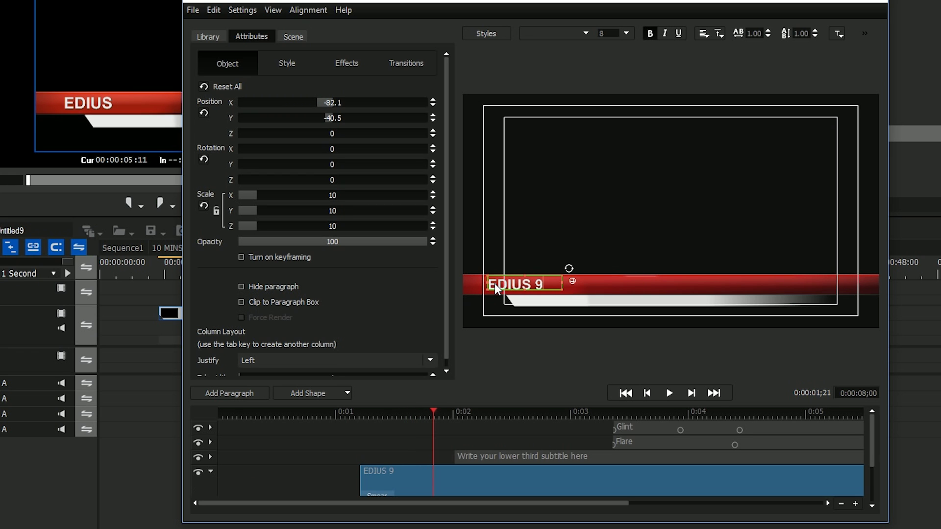
- Exit Titler Pro via File > Exit to place the lower third in EDIUS
{"action": "left_click", "coordinate": [192, 11]}
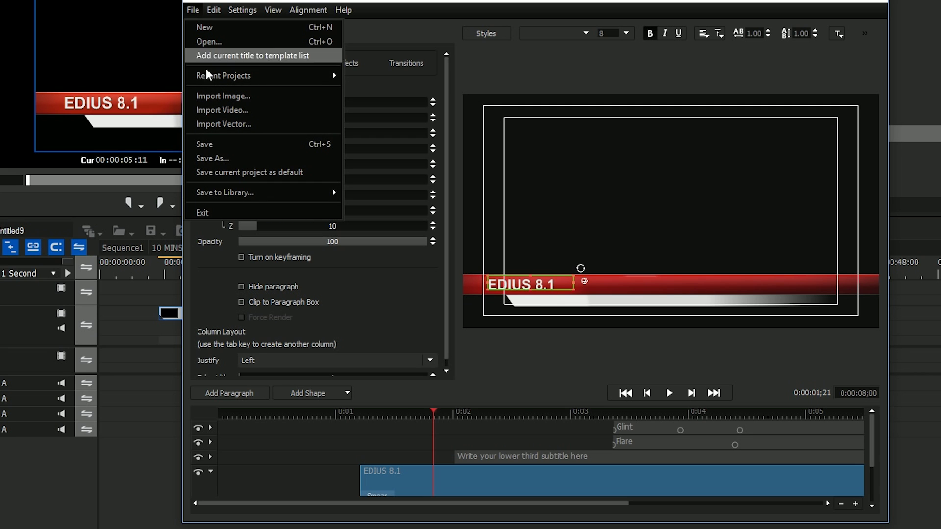
{"action": "left_click", "coordinate": [217, 213]}
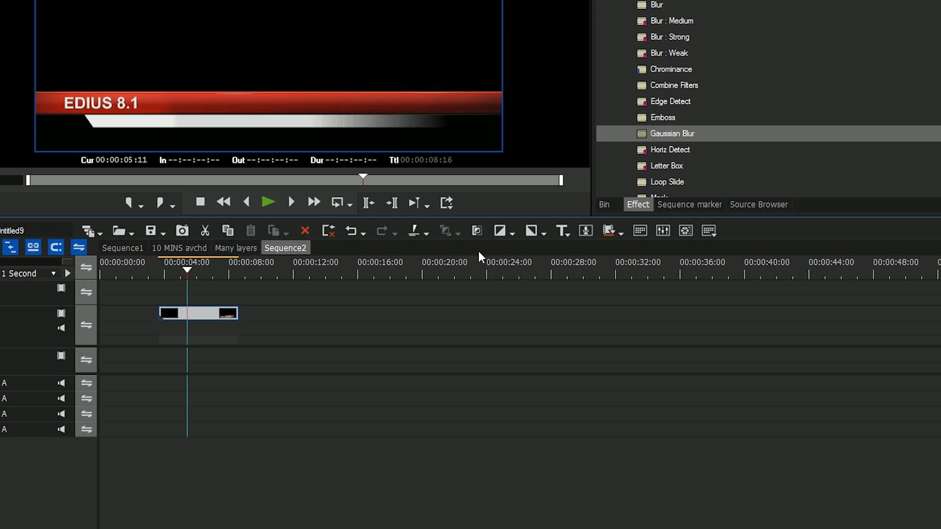
- Preview the title animation, lengthen the title clip so Sequence2 runs 00:00:11:16, and show the clip bin
{"action": "left_click_drag", "start_coordinate": [186, 272], "coordinate": [158, 274]}
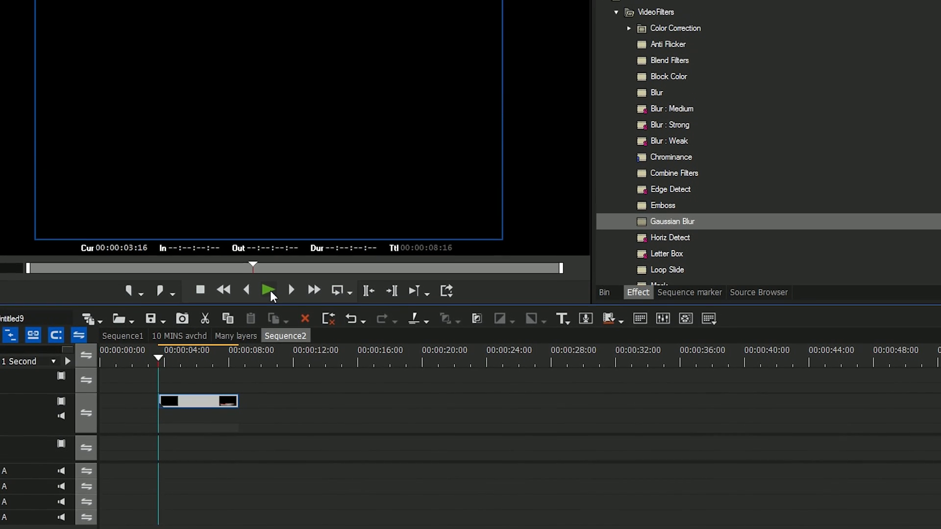
{"action": "left_click", "coordinate": [269, 294]}
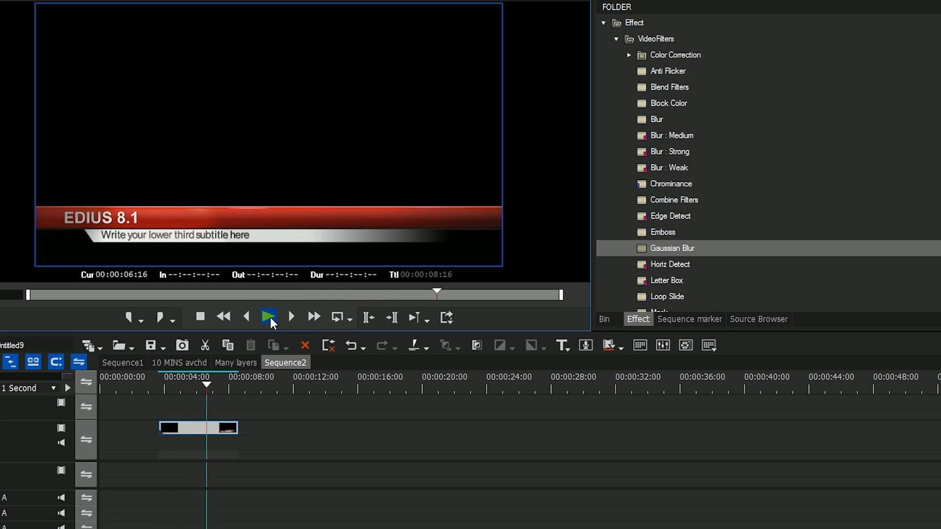
{"action": "left_click", "coordinate": [164, 391]}
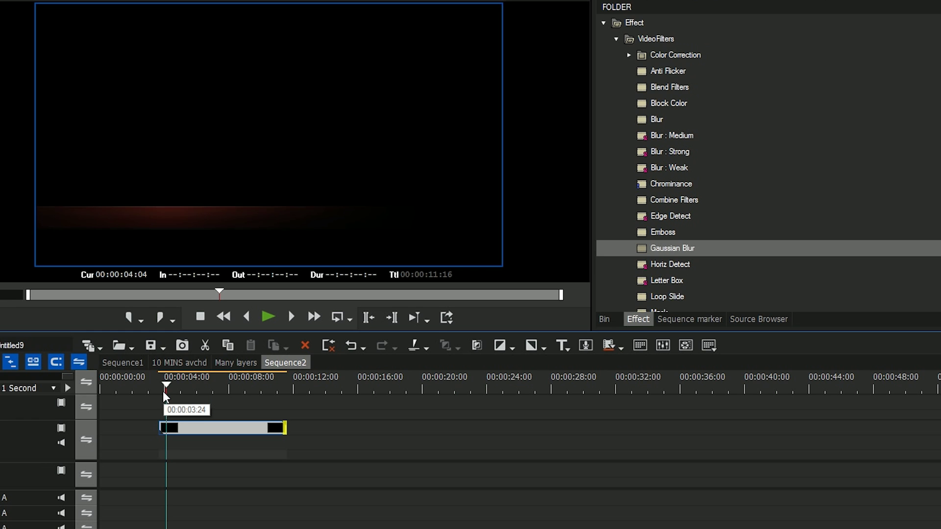
{"action": "left_click", "coordinate": [198, 390]}
{"action": "left_click", "coordinate": [473, 319]}
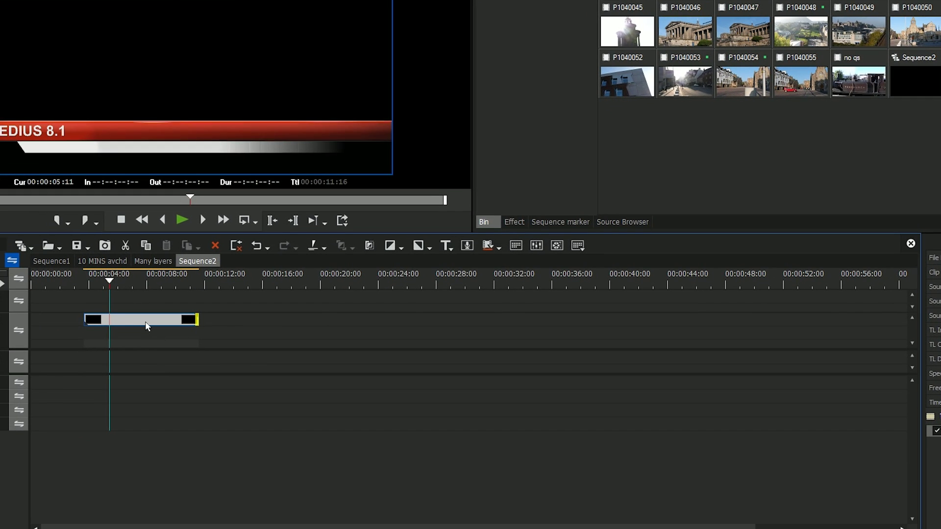
{"action": "double_click", "coordinate": [137, 322]}
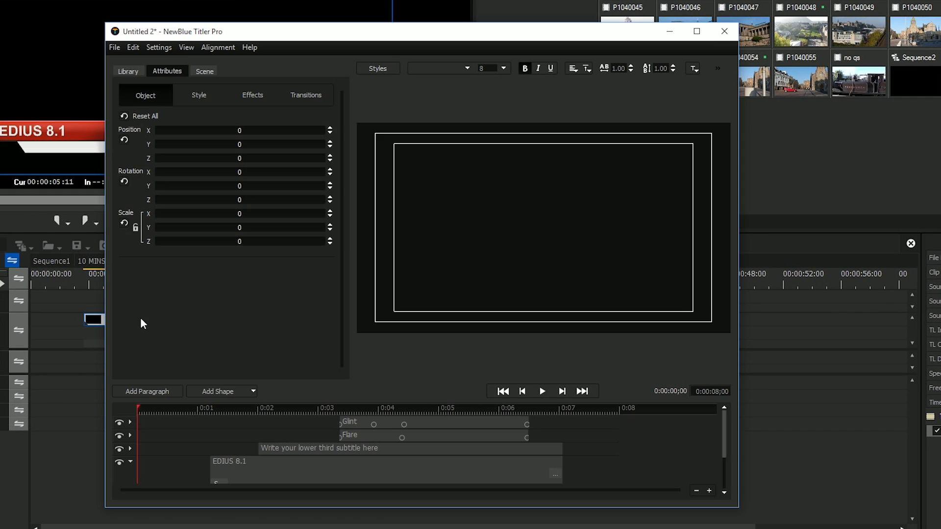
{"action": "left_click", "coordinate": [115, 47]}
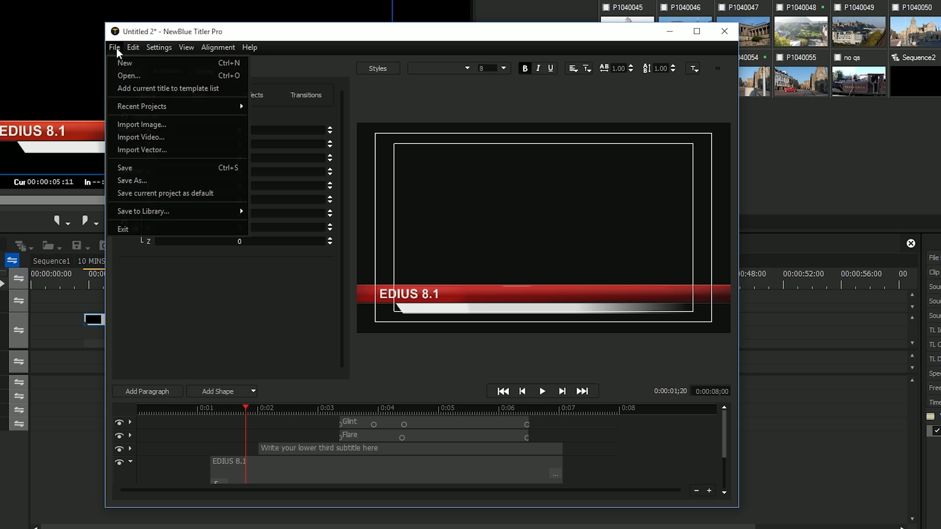
{"action": "left_click", "coordinate": [157, 179]}
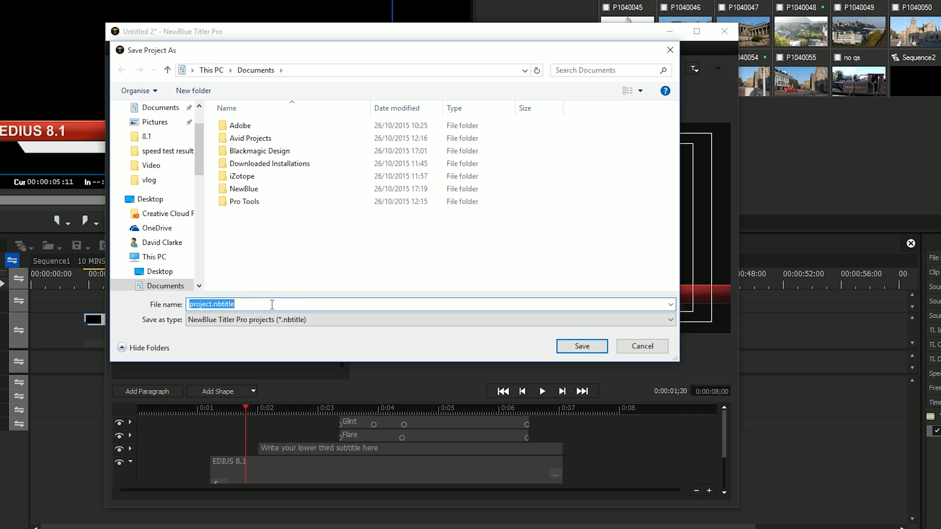
{"action": "left_click", "coordinate": [654, 349]}
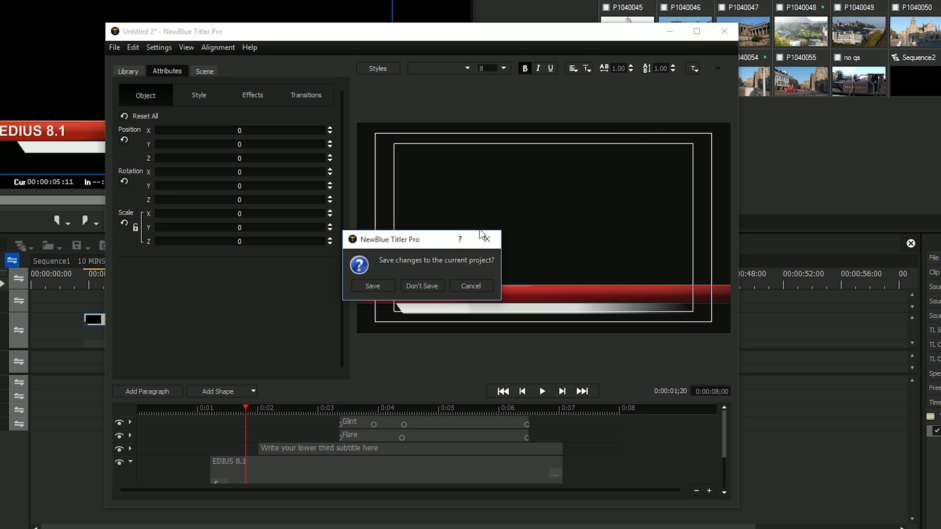
{"action": "left_click", "coordinate": [423, 287]}
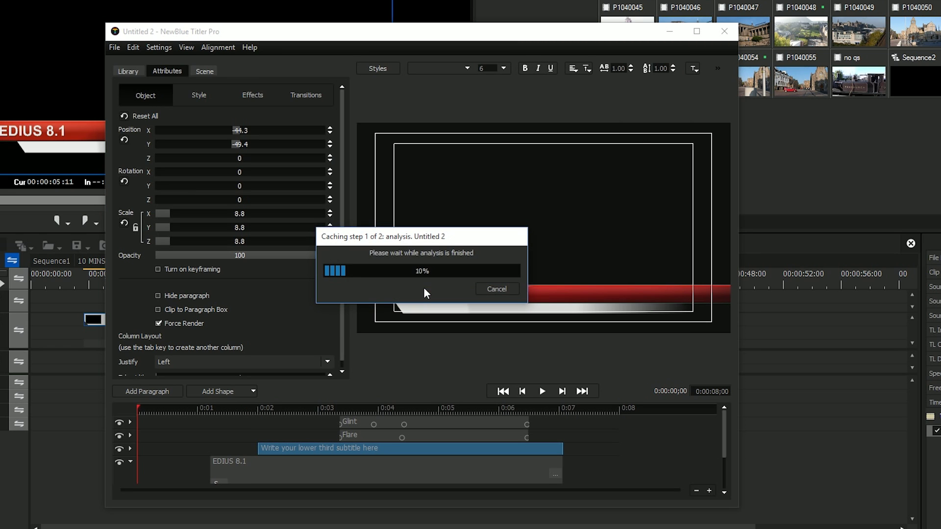